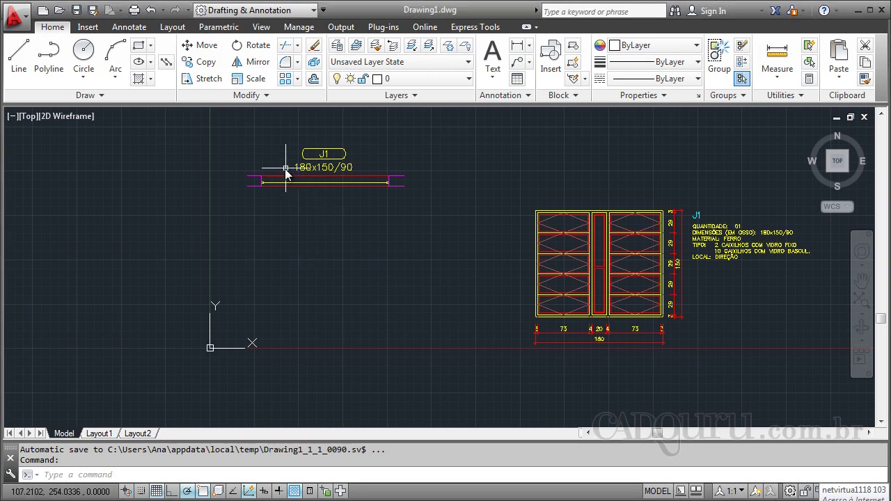
Place vertical construction lines through the left and right ends of the J1 window.
{"action": "scroll", "coordinate": [287, 137], "scroll_direction": "up", "scroll_amount": 2}
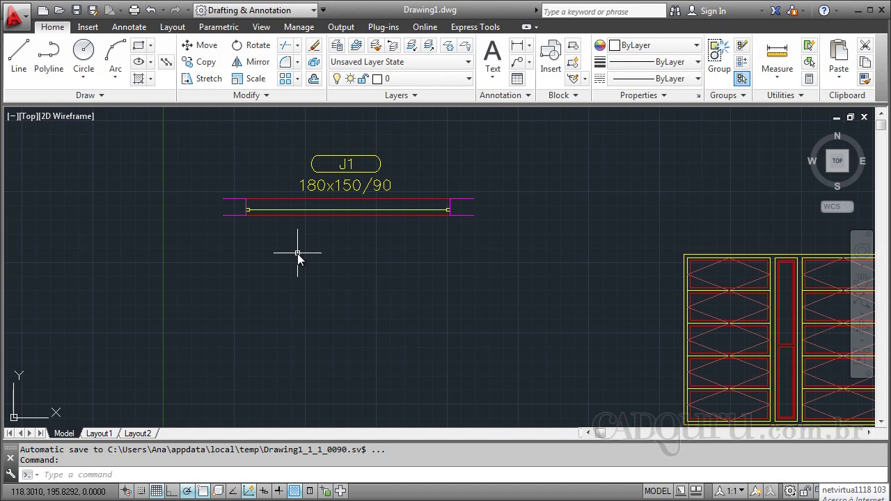
{"action": "type", "text": "x"}
{"action": "type", "text": "l"}
{"action": "key", "text": "Return"}
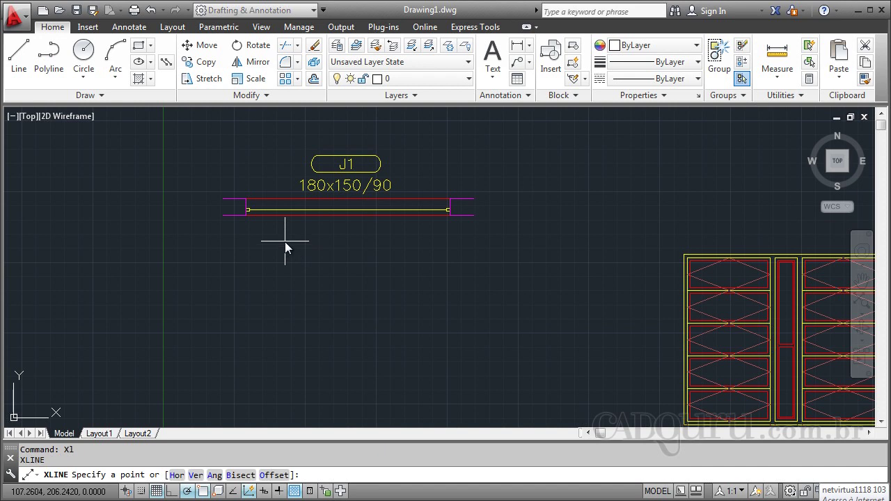
{"action": "key", "text": "Return"}
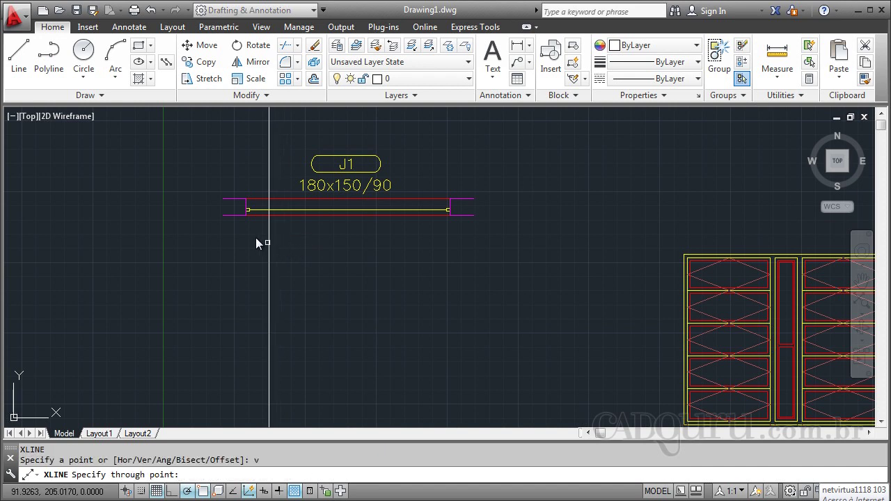
{"action": "left_click", "coordinate": [258, 225]}
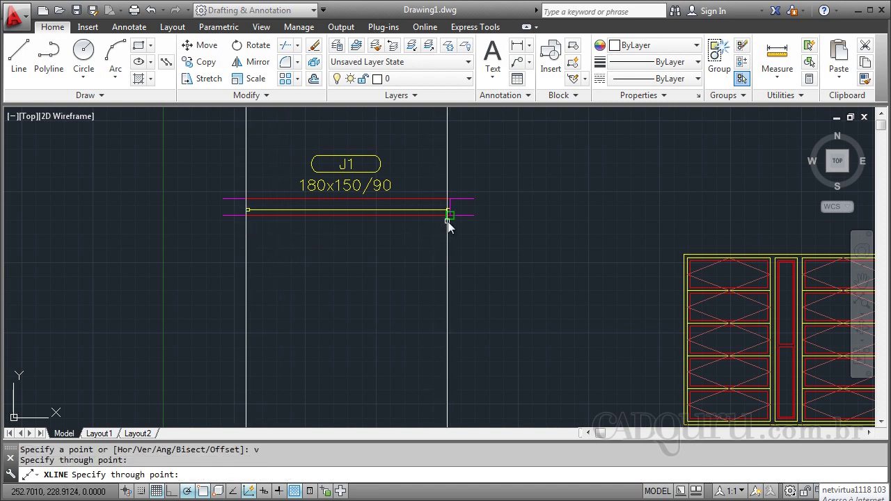
{"action": "left_click", "coordinate": [449, 218]}
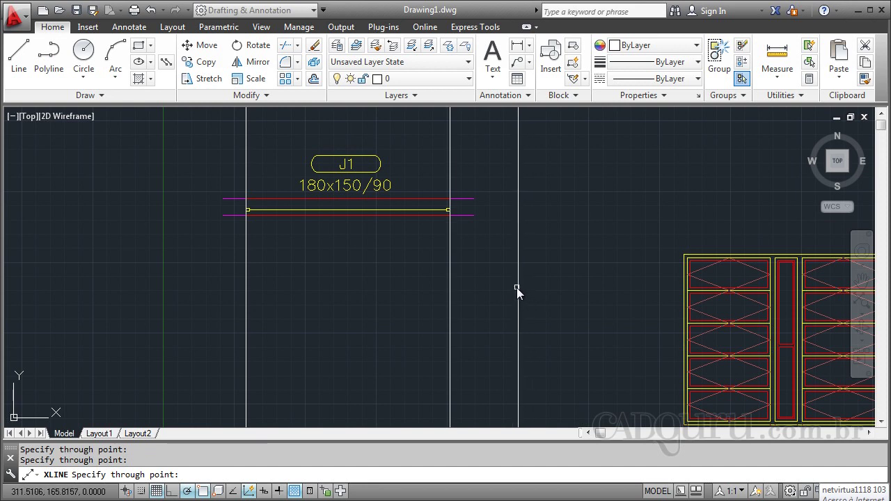
{"action": "key", "text": "Escape"}
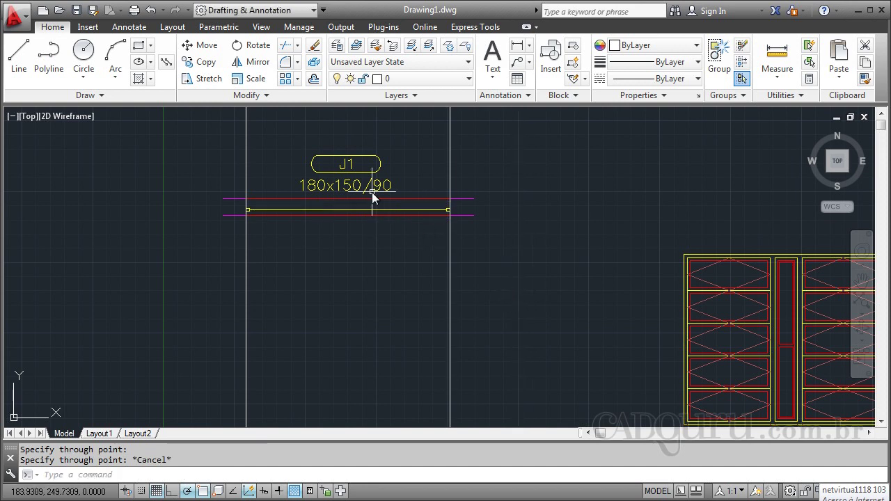
Draw a horizontal base line below the window, spanning both construction lines.
{"action": "scroll", "coordinate": [372, 193], "scroll_direction": "down", "scroll_amount": 2}
{"action": "scroll", "coordinate": [355, 357], "scroll_direction": "up", "scroll_amount": 2}
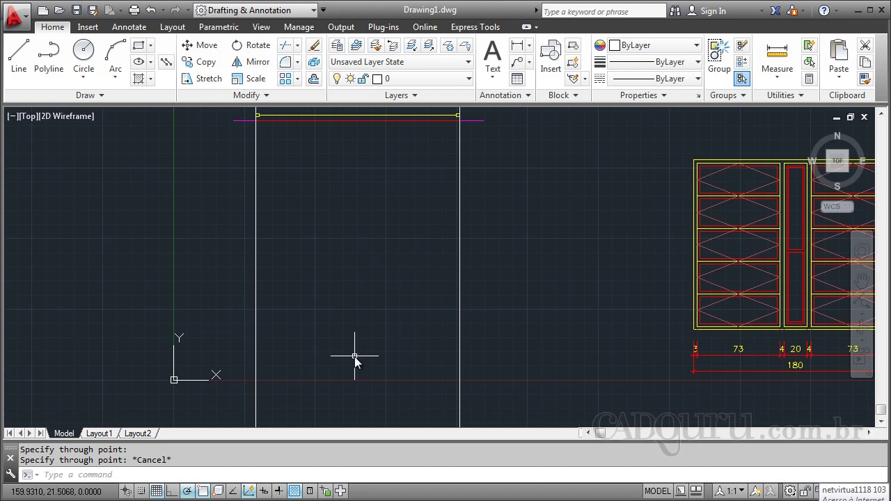
{"action": "scroll", "coordinate": [355, 357], "scroll_direction": "down", "scroll_amount": 2}
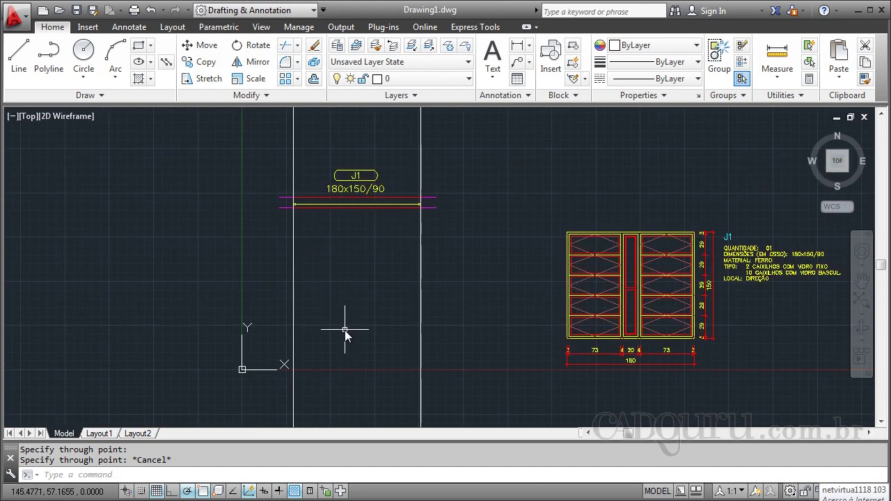
{"action": "type", "text": "1"}
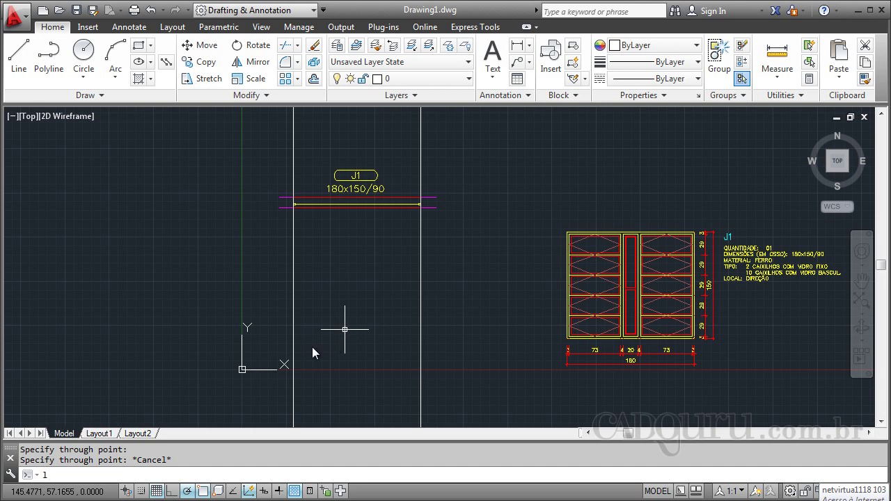
{"action": "key", "text": "Return"}
{"action": "left_click", "coordinate": [257, 344]}
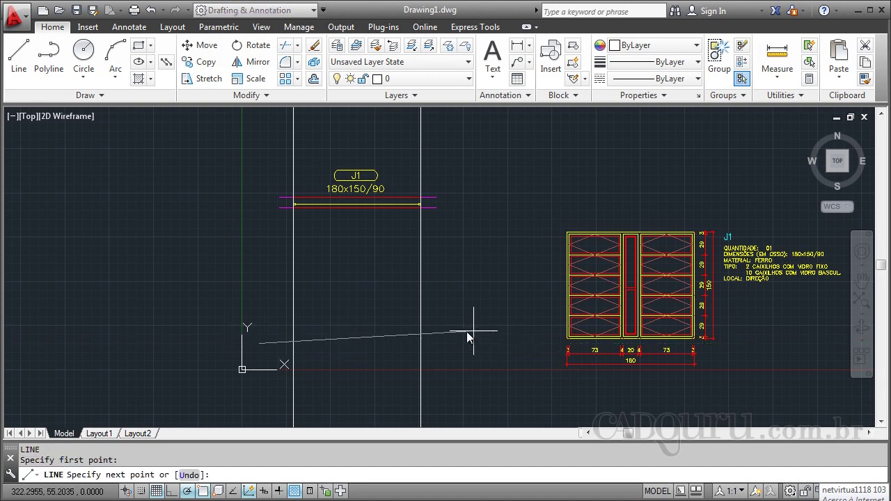
{"action": "left_click", "coordinate": [463, 343]}
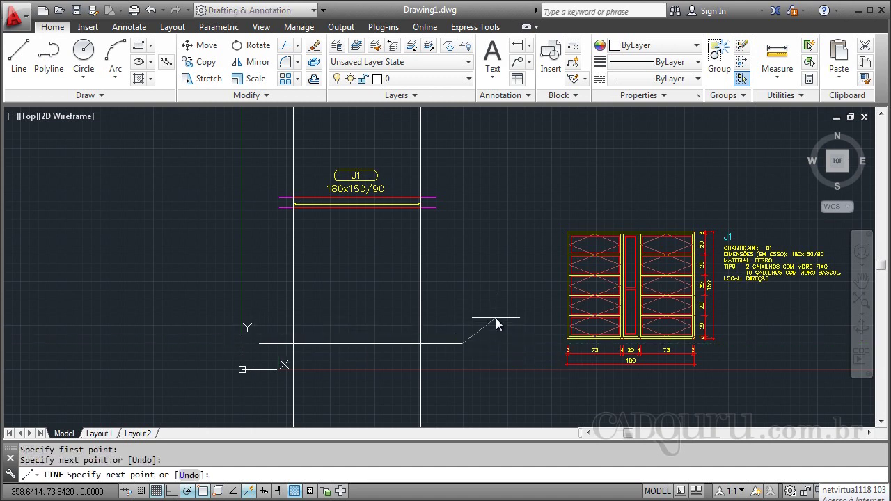
{"action": "key", "text": "Escape"}
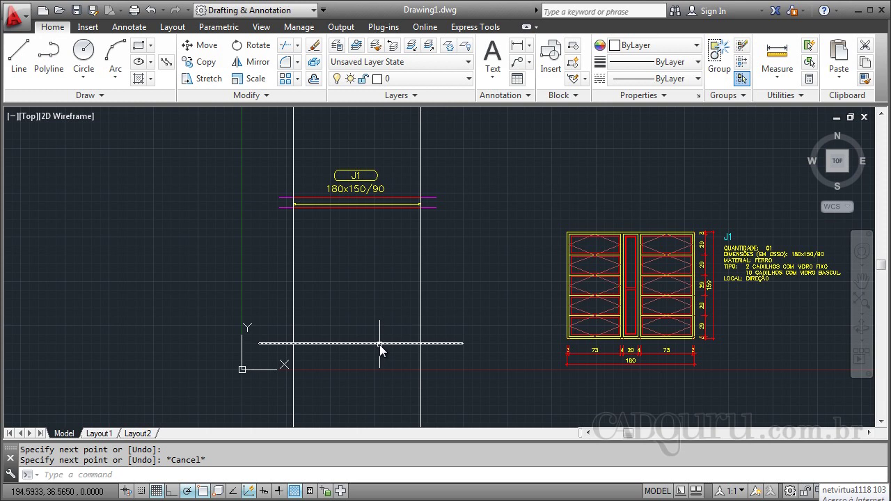
Offset a copy of the base line 1.5 units up, then delete that unwanted copy.
{"action": "type", "text": "o"}
{"action": "key", "text": "Return"}
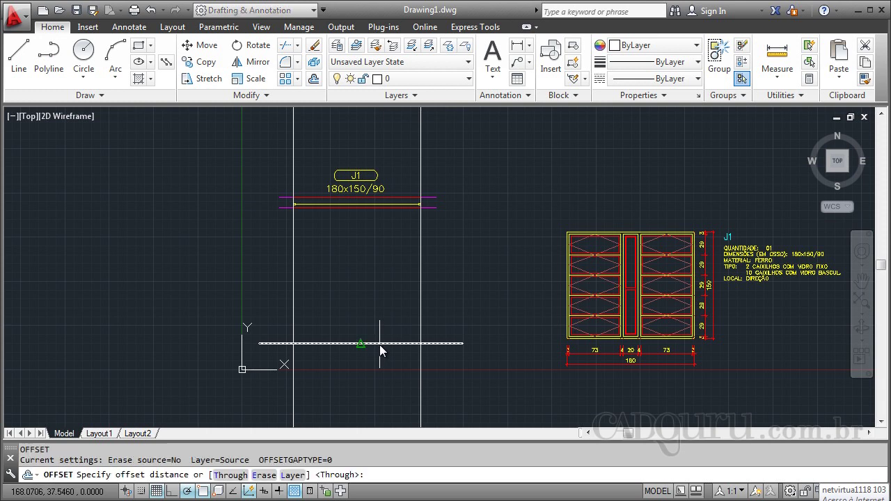
{"action": "type", "text": " 1.5"}
{"action": "key", "text": "Return"}
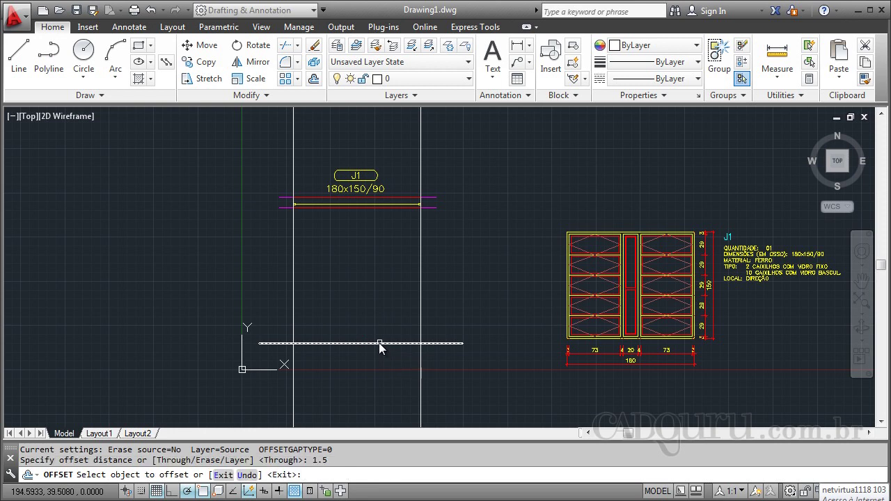
{"action": "left_click", "coordinate": [376, 344]}
{"action": "left_click", "coordinate": [382, 285]}
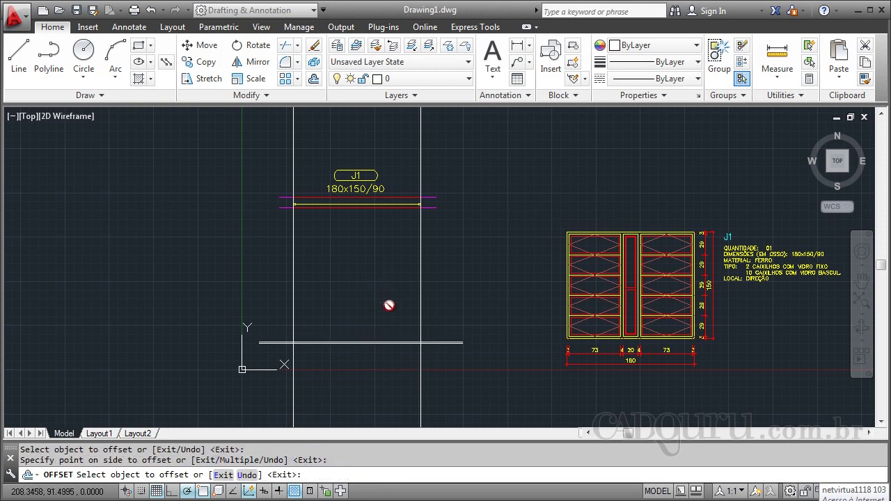
{"action": "key", "text": "Escape"}
{"action": "key", "text": "Escape"}
{"action": "scroll", "coordinate": [441, 344], "scroll_direction": "up", "scroll_amount": 4}
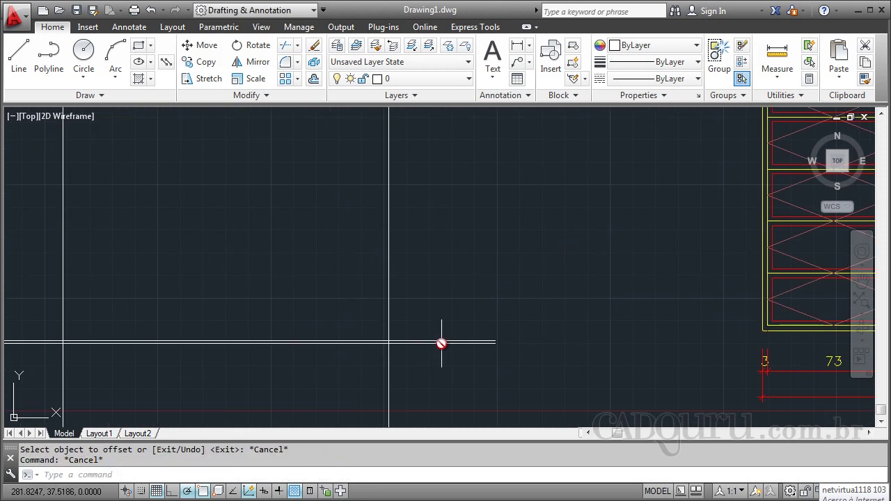
{"action": "left_click", "coordinate": [440, 342]}
{"action": "left_click", "coordinate": [438, 342]}
{"action": "key", "text": "Delete"}
Offset the base line 150 units upward.
{"action": "scroll", "coordinate": [459, 344], "scroll_direction": "down", "scroll_amount": 1}
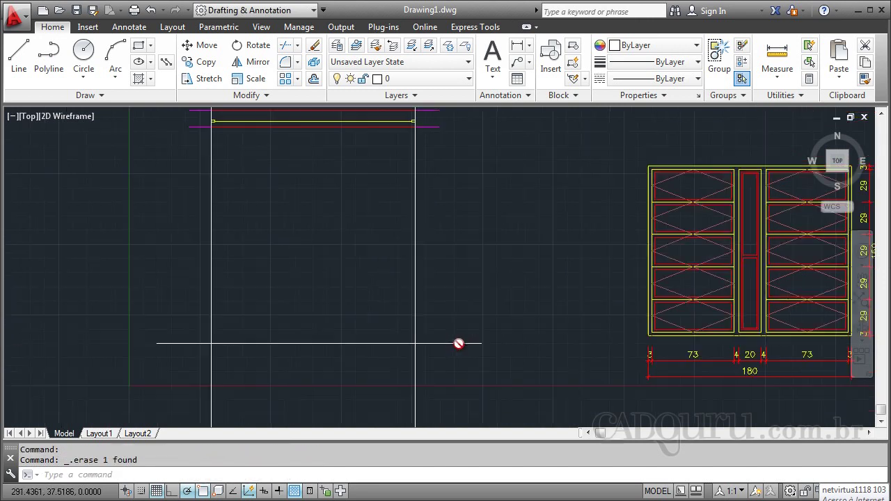
{"action": "scroll", "coordinate": [454, 352], "scroll_direction": "down", "scroll_amount": 1}
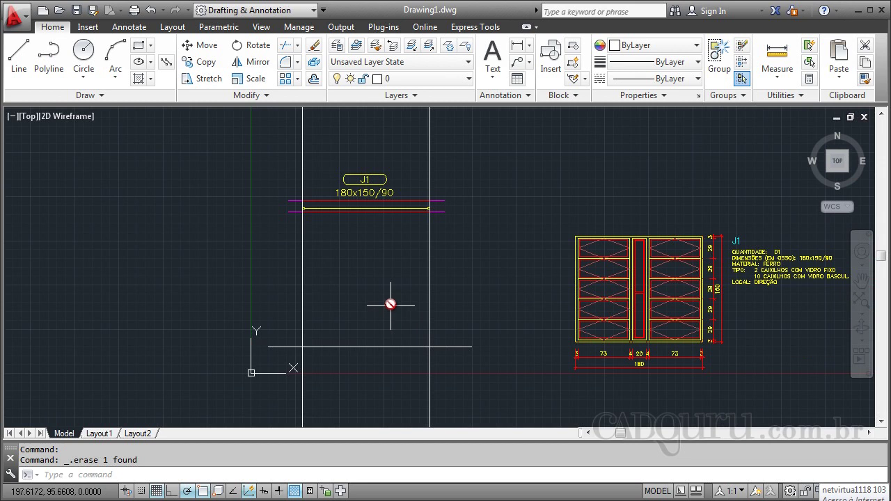
{"action": "type", "text": "o"}
{"action": "key", "text": "Return"}
{"action": "type", "text": "150"}
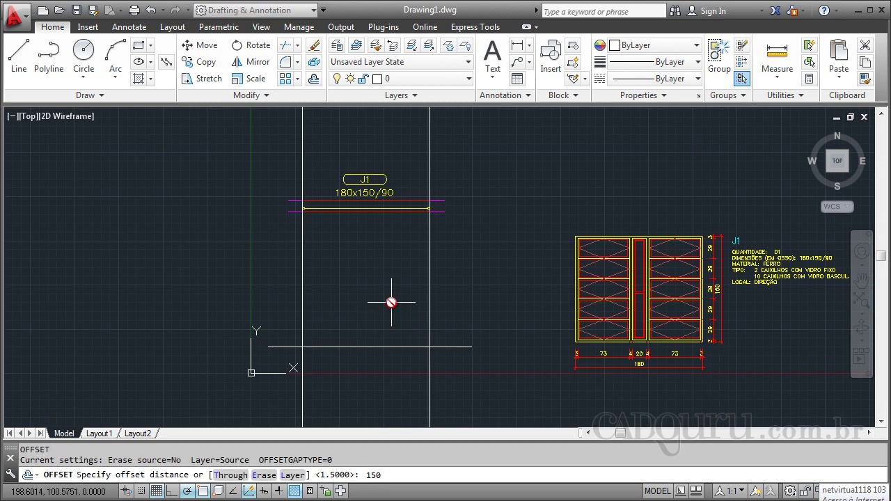
{"action": "key", "text": "Return"}
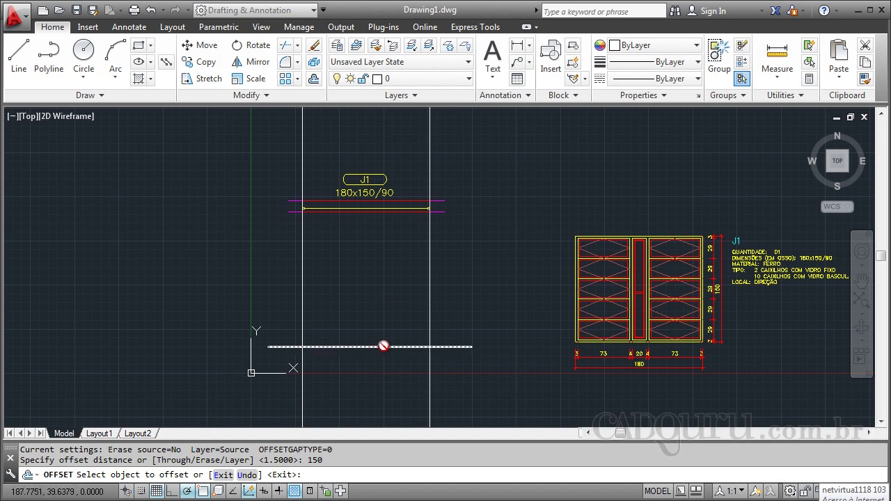
{"action": "left_click", "coordinate": [384, 346]}
{"action": "left_click", "coordinate": [392, 273]}
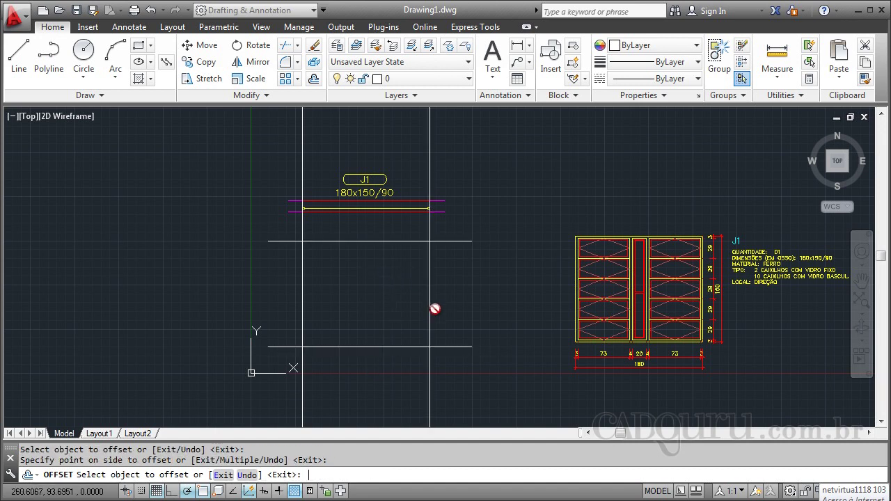
{"action": "key", "text": "Escape"}
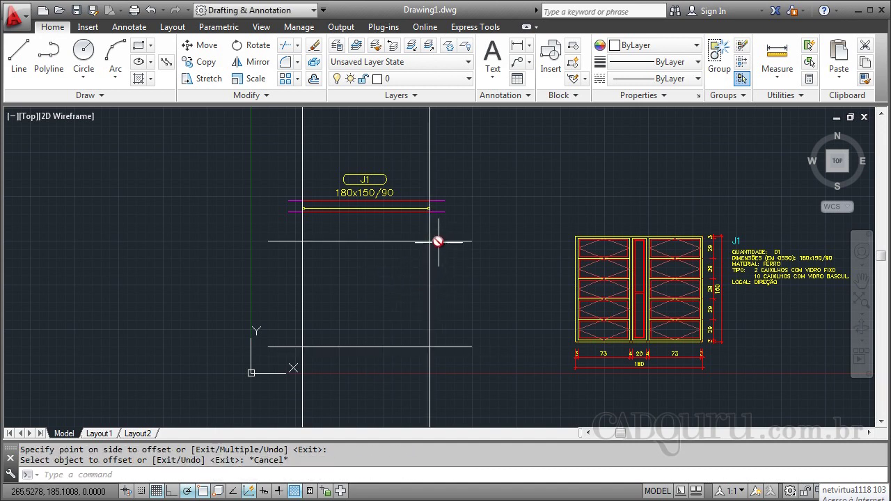
{"action": "type", "text": "TR"}
Use all four lines as trim edges and cut the vertical line ends below the frame.
{"action": "key", "text": "Return"}
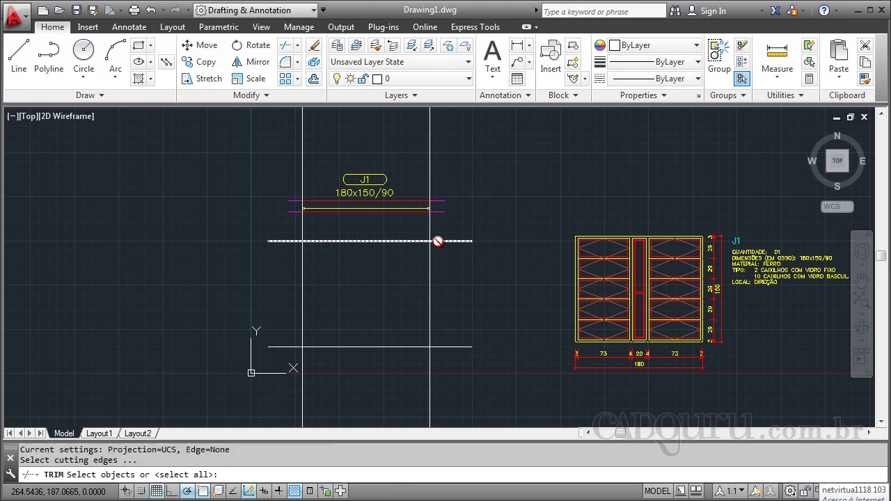
{"action": "left_click", "coordinate": [448, 225]}
{"action": "left_click", "coordinate": [265, 365]}
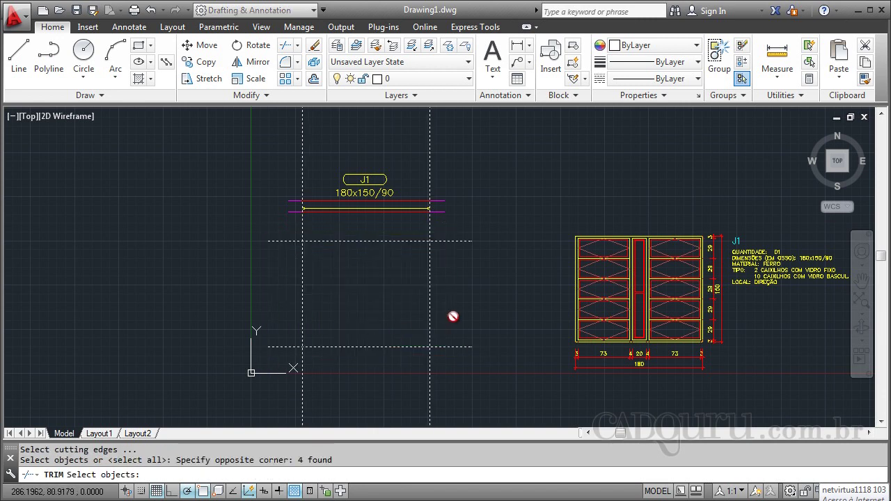
{"action": "key", "text": "Return"}
{"action": "left_click", "coordinate": [463, 324]}
{"action": "left_click", "coordinate": [439, 376]}
{"action": "left_click", "coordinate": [451, 368]}
{"action": "left_click", "coordinate": [276, 396]}
Trim the horizontal line stubs and remove the vertical lines above the frame.
{"action": "left_click", "coordinate": [285, 353]}
{"action": "left_click", "coordinate": [258, 229]}
{"action": "left_click", "coordinate": [479, 230]}
{"action": "left_click", "coordinate": [458, 265]}
{"action": "left_click", "coordinate": [450, 223]}
{"action": "left_click", "coordinate": [279, 229]}
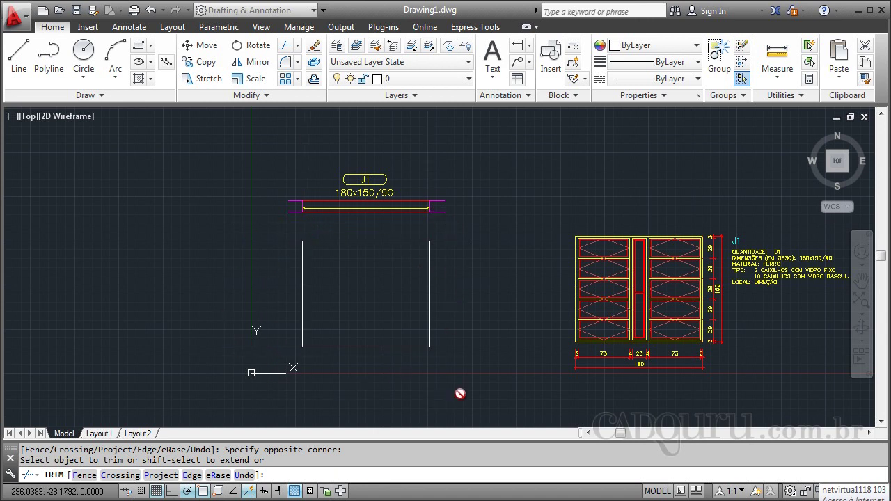
{"action": "key", "text": "Return"}
{"action": "type", "text": "u"}
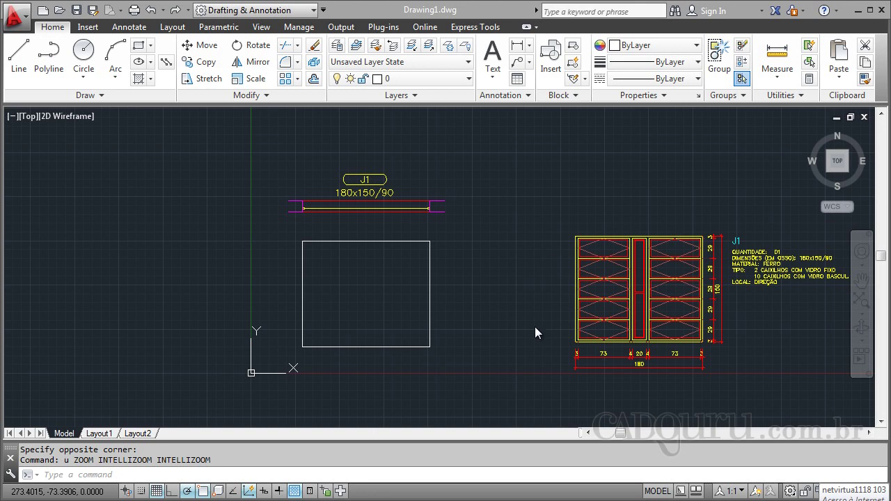
{"action": "scroll", "coordinate": [770, 356], "scroll_direction": "up", "scroll_amount": 1}
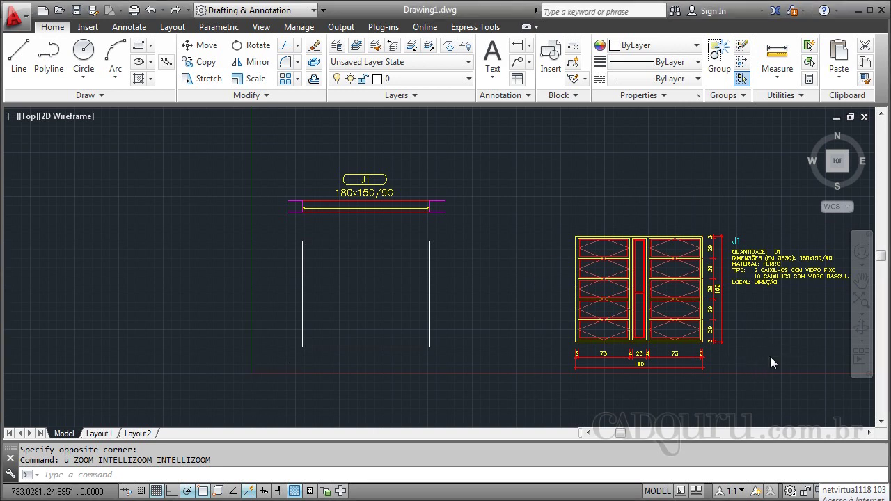
{"action": "scroll", "coordinate": [751, 351], "scroll_direction": "up", "scroll_amount": 2}
{"action": "scroll", "coordinate": [749, 354], "scroll_direction": "up", "scroll_amount": 3}
{"action": "scroll", "coordinate": [745, 341], "scroll_direction": "down", "scroll_amount": 2}
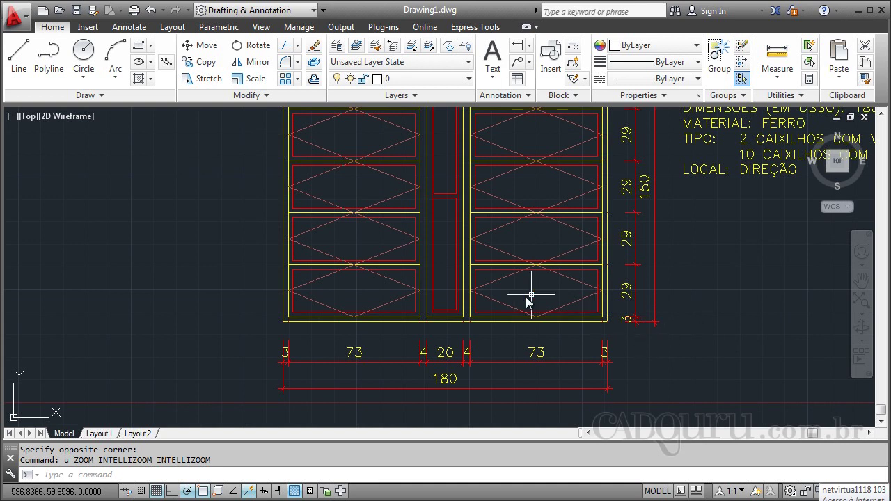
{"action": "scroll", "coordinate": [519, 306], "scroll_direction": "down", "scroll_amount": 2}
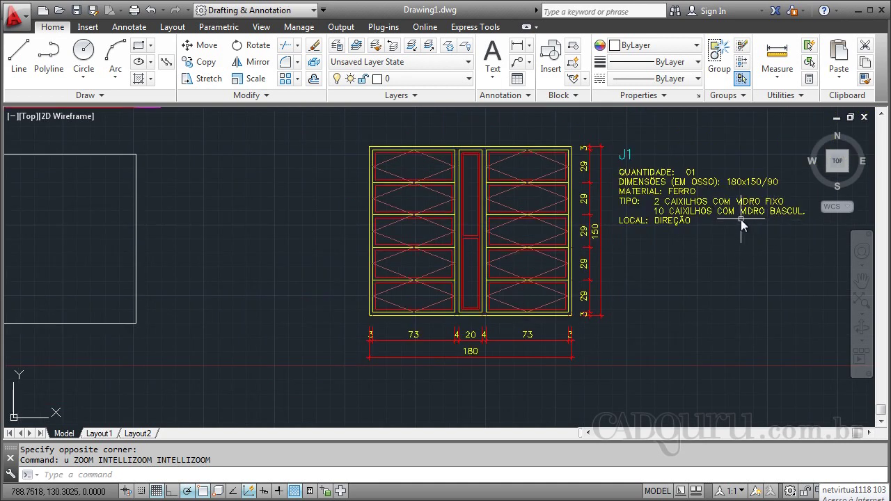
{"action": "left_click", "coordinate": [668, 193]}
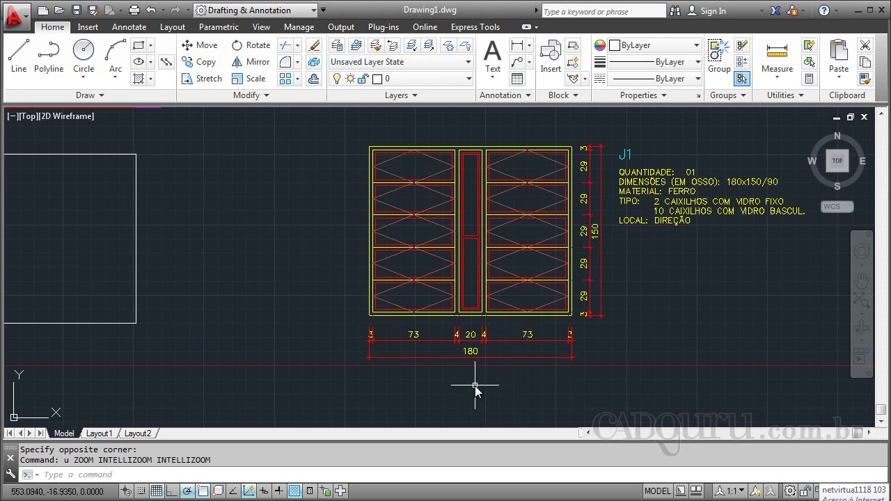
{"action": "scroll", "coordinate": [475, 386], "scroll_direction": "up", "scroll_amount": 2}
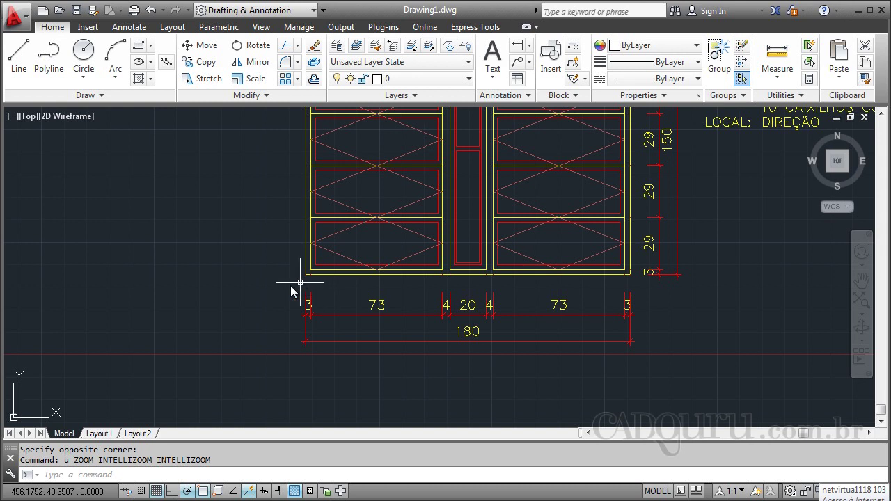
{"action": "left_click", "coordinate": [318, 247]}
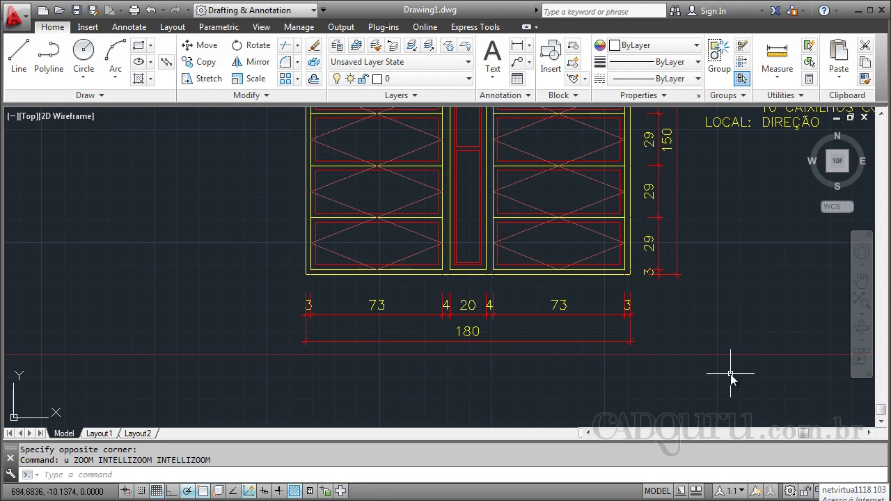
{"action": "scroll", "coordinate": [731, 374], "scroll_direction": "down", "scroll_amount": 2}
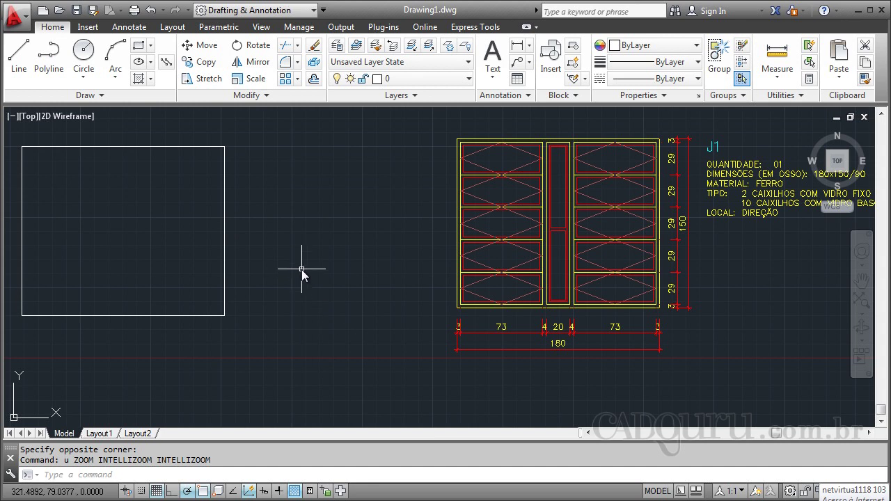
Offset the rectangle's right and top edges 3 units inward.
{"action": "type", "text": "o"}
{"action": "key", "text": "Return"}
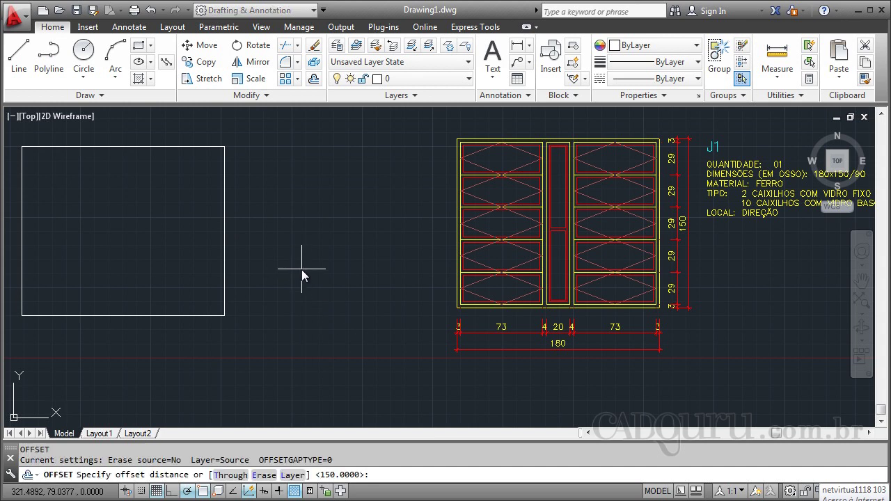
{"action": "type", "text": "3"}
{"action": "key", "text": "Return"}
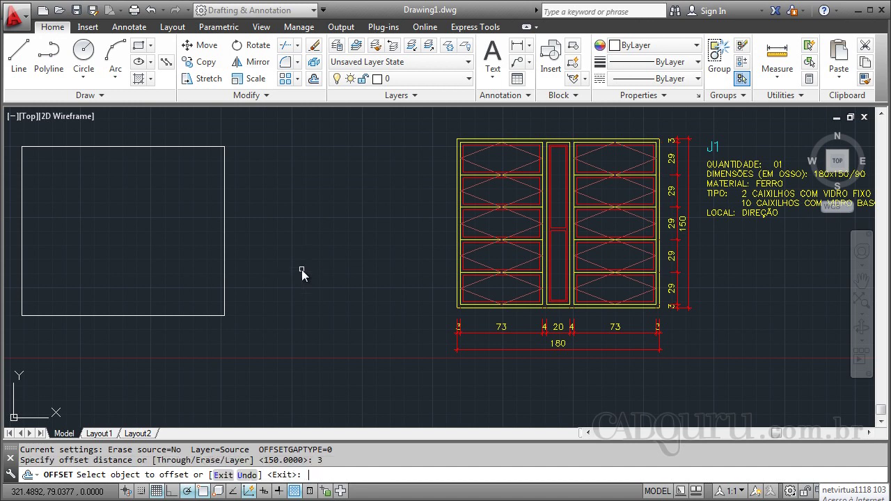
{"action": "left_click", "coordinate": [223, 211]}
{"action": "left_click", "coordinate": [188, 217]}
{"action": "left_click", "coordinate": [151, 147]}
{"action": "left_click", "coordinate": [140, 224]}
Offset the left and bottom edges 3 units inward to complete the inner outline.
{"action": "left_click", "coordinate": [21, 223]}
{"action": "left_click", "coordinate": [101, 227]}
{"action": "left_click", "coordinate": [95, 317]}
{"action": "left_click", "coordinate": [119, 257]}
{"action": "key", "text": "Escape"}
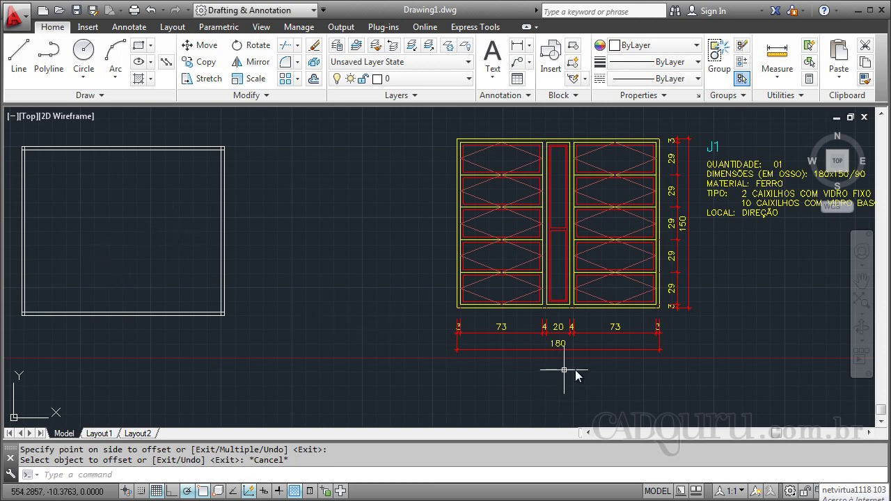
{"action": "scroll", "coordinate": [518, 336], "scroll_direction": "up", "scroll_amount": 4}
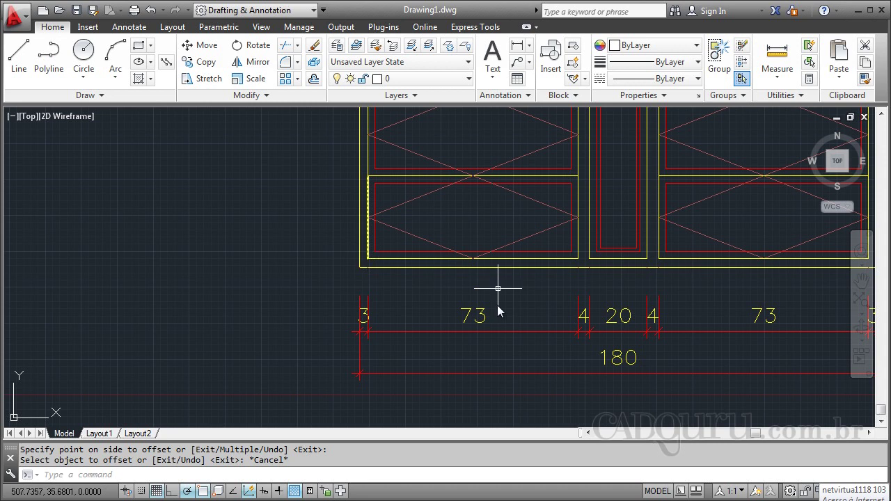
{"action": "scroll", "coordinate": [452, 352], "scroll_direction": "down", "scroll_amount": 4}
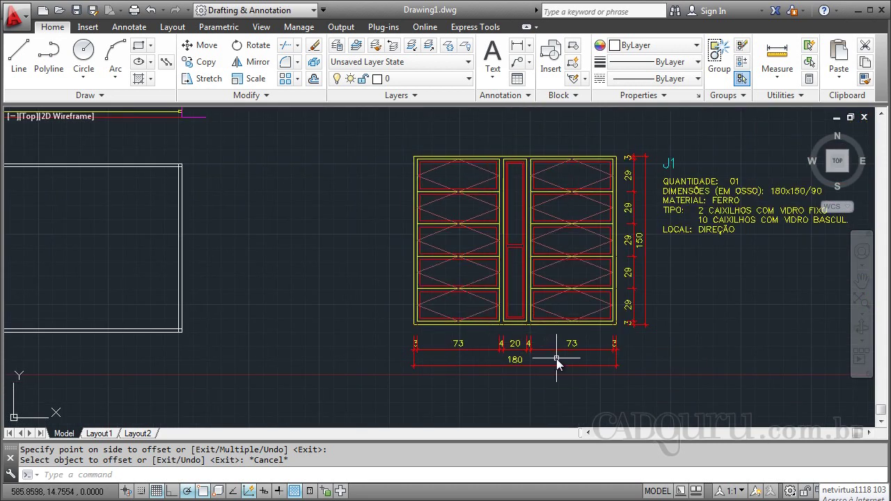
{"action": "scroll", "coordinate": [557, 359], "scroll_direction": "up", "scroll_amount": 4}
{"action": "scroll", "coordinate": [627, 359], "scroll_direction": "down", "scroll_amount": 4}
{"action": "scroll", "coordinate": [271, 279], "scroll_direction": "down", "scroll_amount": 2}
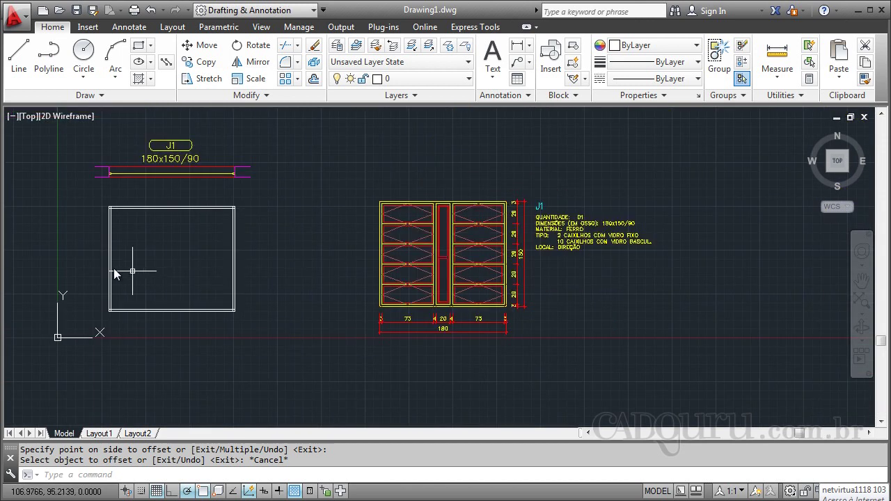
{"action": "scroll", "coordinate": [119, 268], "scroll_direction": "up", "scroll_amount": 2}
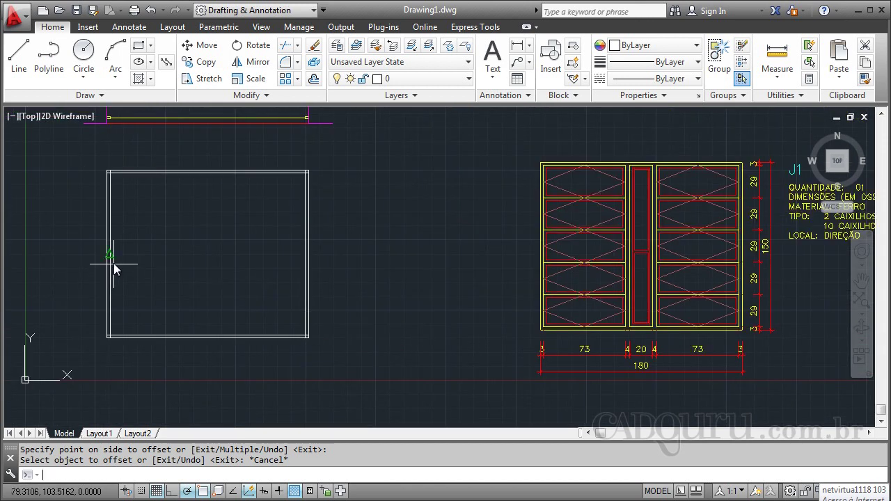
Offset the inner left frame line 73 units to the right.
{"action": "key", "text": "Return"}
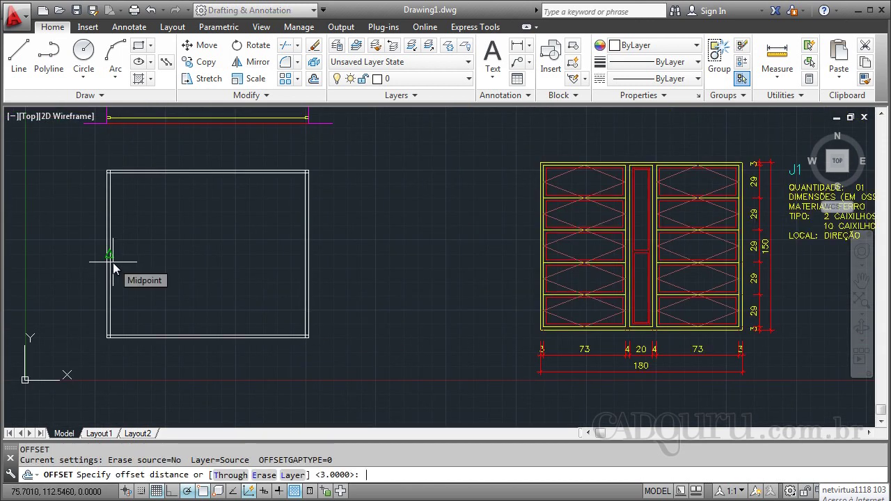
{"action": "type", "text": "73"}
{"action": "key", "text": "Return"}
{"action": "left_click", "coordinate": [113, 263]}
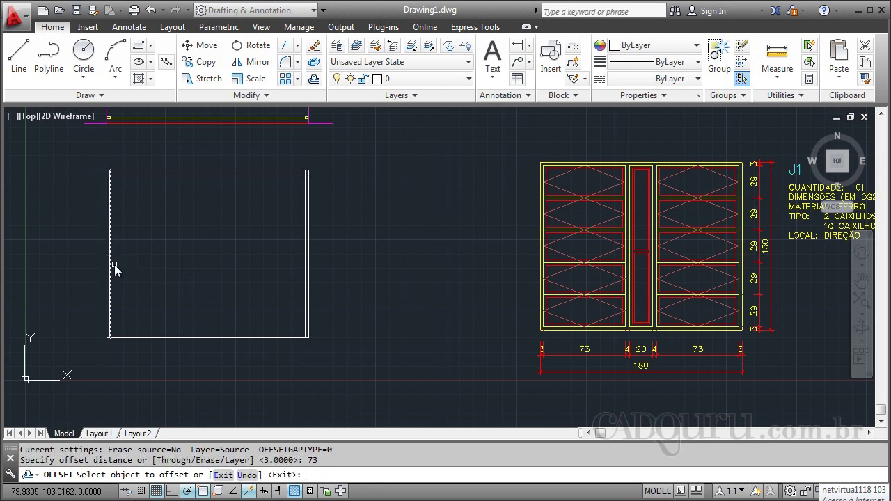
{"action": "left_click", "coordinate": [112, 261]}
{"action": "left_click", "coordinate": [204, 262]}
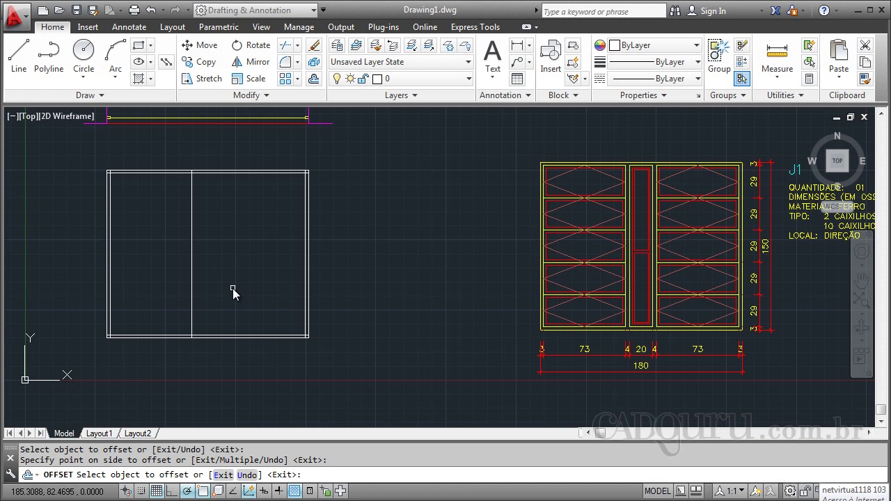
{"action": "key", "text": "Escape"}
Add two more vertical dividers, offset 4 and then 20 units to the right.
{"action": "key", "text": "Return"}
{"action": "type", "text": "4"}
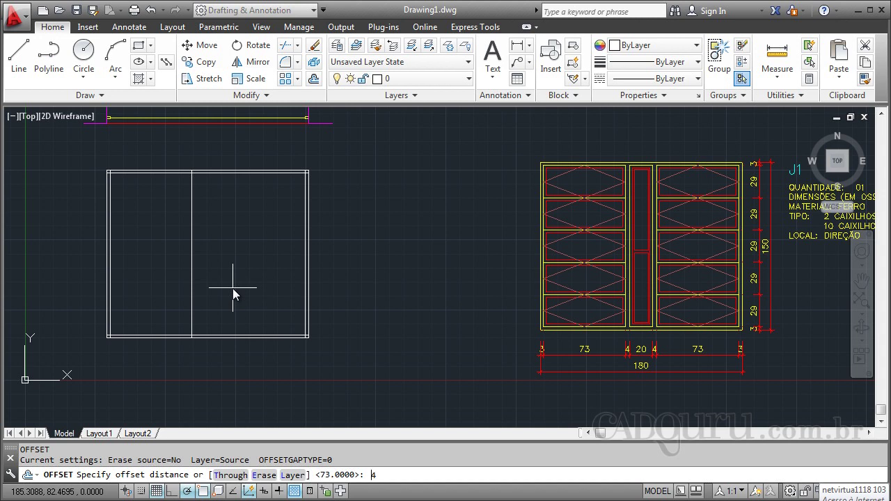
{"action": "key", "text": "Return"}
{"action": "left_click", "coordinate": [191, 267]}
{"action": "left_click", "coordinate": [241, 263]}
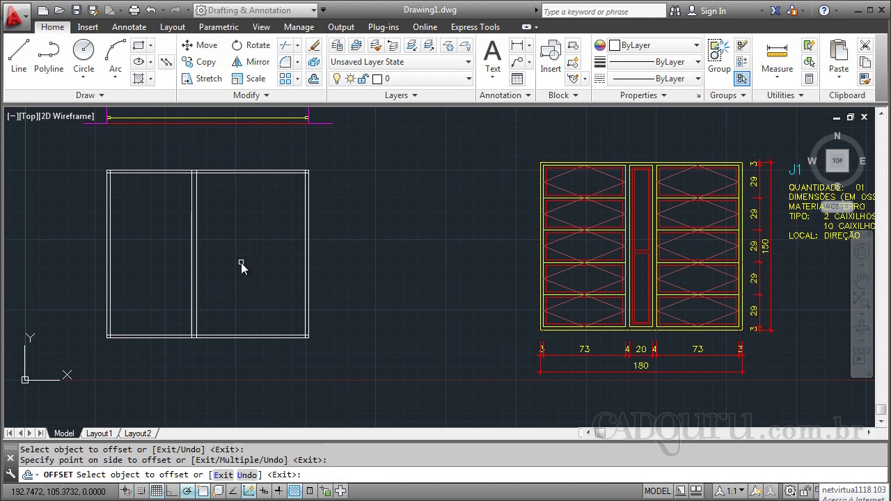
{"action": "key", "text": "Return"}
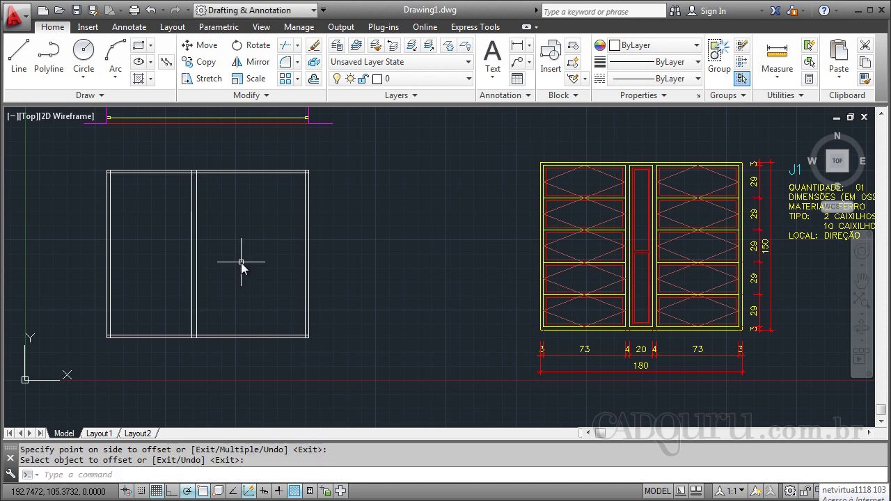
{"action": "key", "text": "Return"}
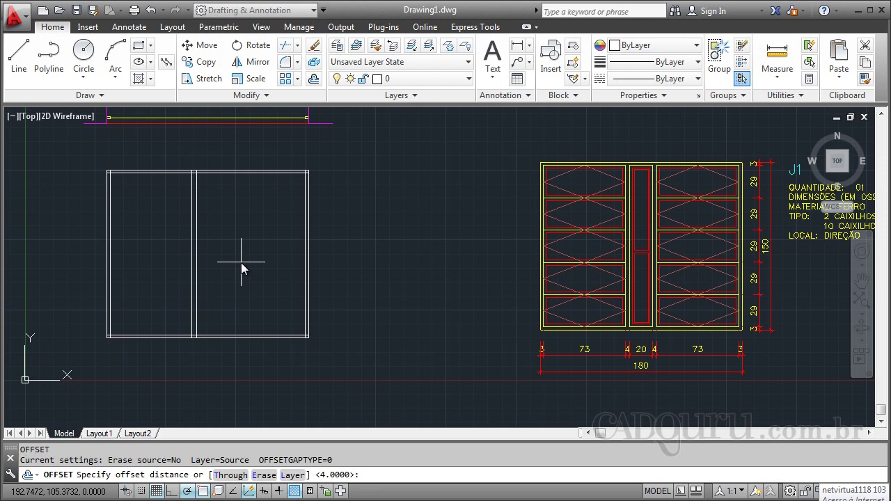
{"action": "type", "text": "20"}
{"action": "key", "text": "Return"}
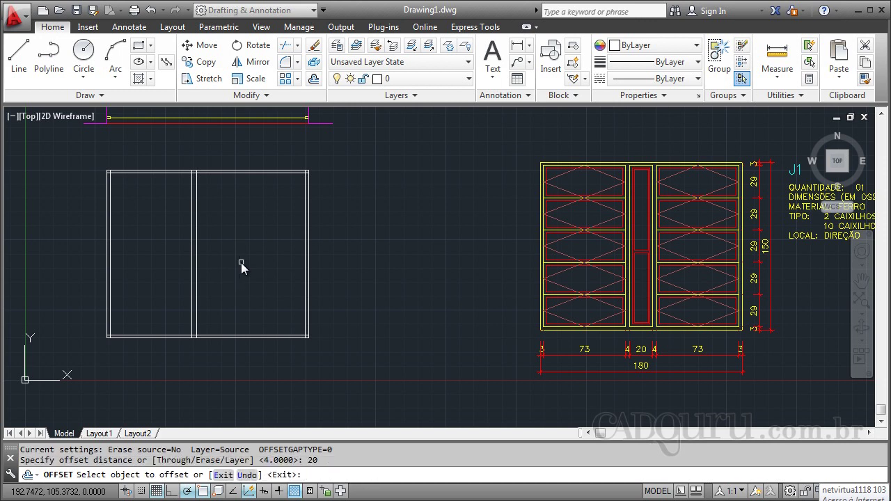
{"action": "left_click", "coordinate": [197, 255]}
{"action": "left_click", "coordinate": [260, 257]}
{"action": "key", "text": "Return"}
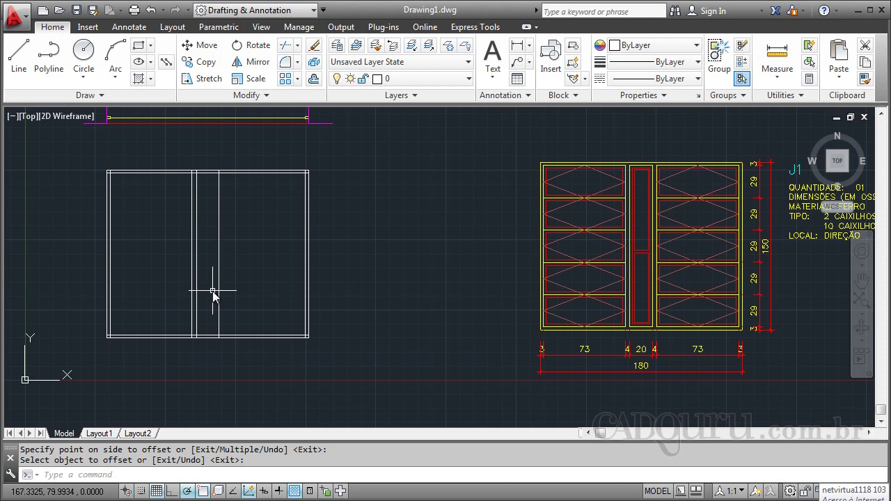
Mirror the dividing line across a vertical axis through the midpoint, keeping the original.
{"action": "type", "text": "mi"}
{"action": "key", "text": "Return"}
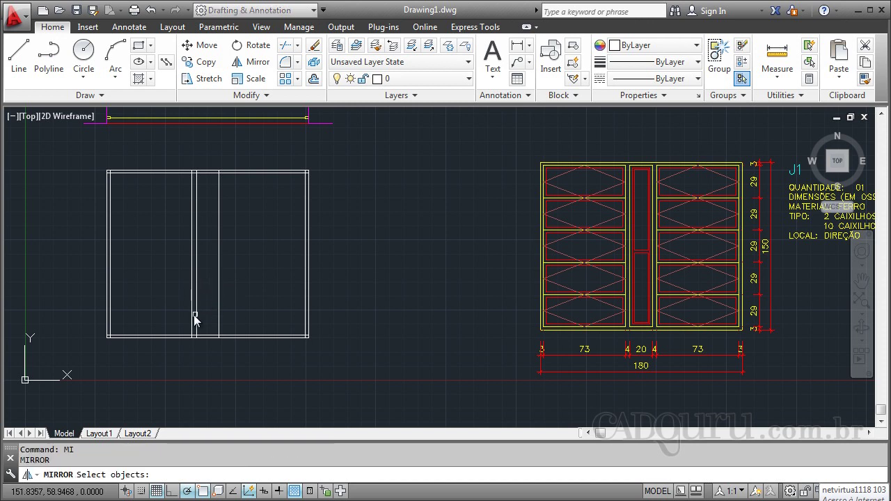
{"action": "left_click", "coordinate": [193, 296]}
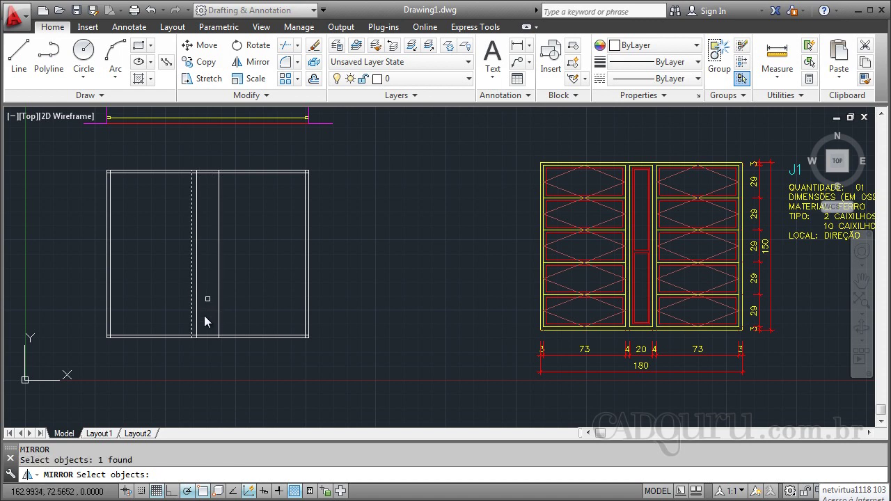
{"action": "key", "text": "Return"}
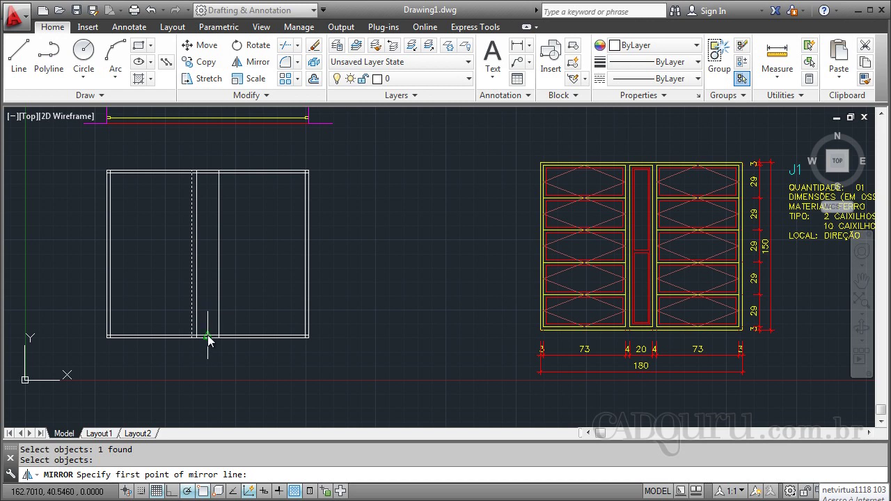
{"action": "left_click", "coordinate": [207, 335]}
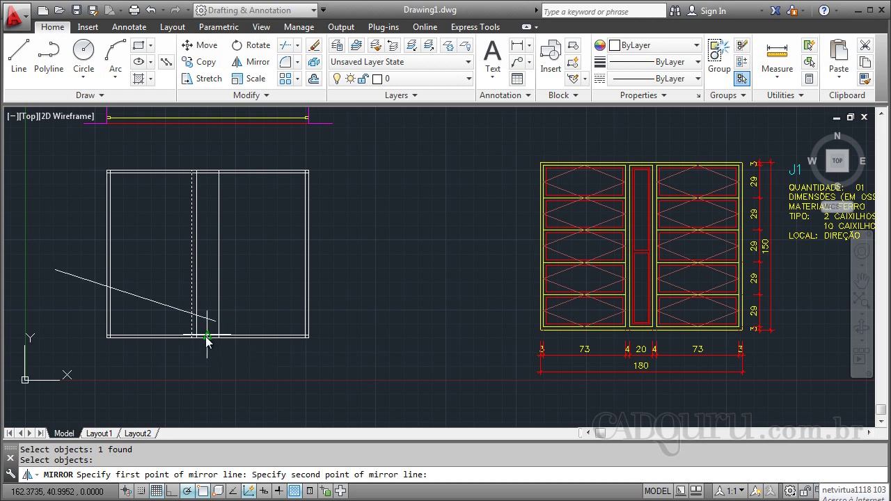
{"action": "left_click", "coordinate": [206, 402]}
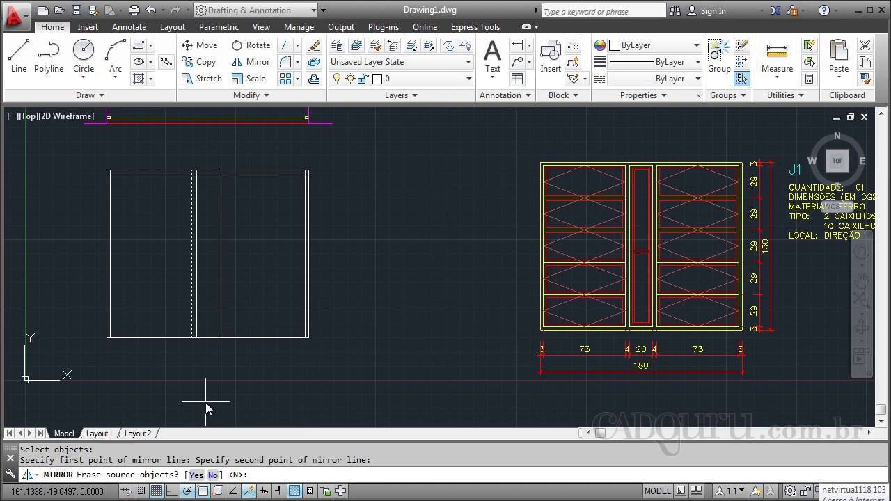
{"action": "key", "text": "Return"}
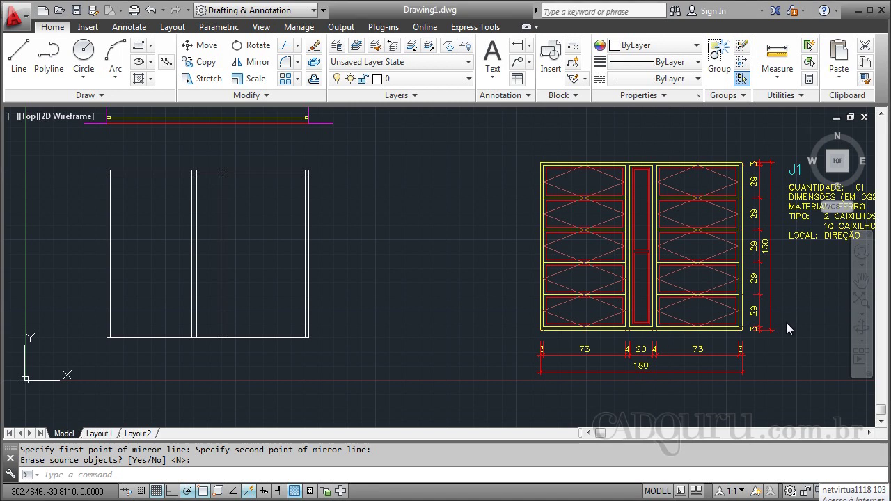
{"action": "scroll", "coordinate": [793, 285], "scroll_direction": "up", "scroll_amount": 4}
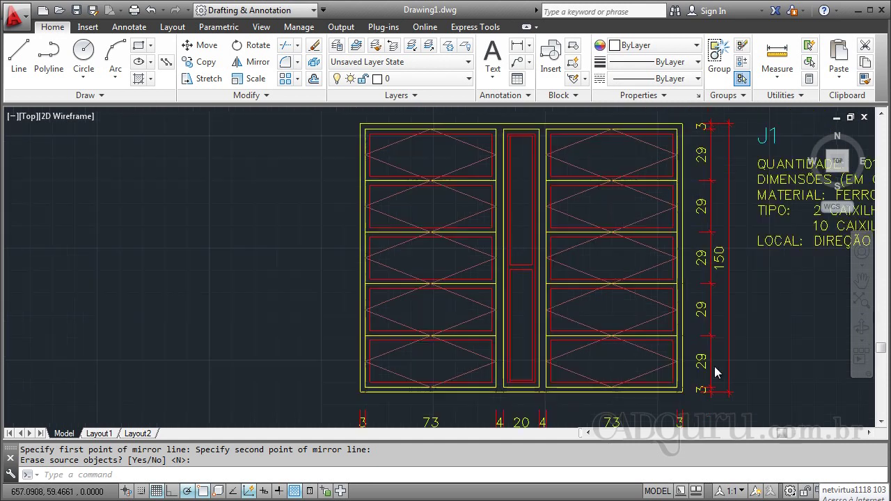
{"action": "scroll", "coordinate": [712, 364], "scroll_direction": "down", "scroll_amount": 3}
{"action": "scroll", "coordinate": [375, 314], "scroll_direction": "down", "scroll_amount": 2}
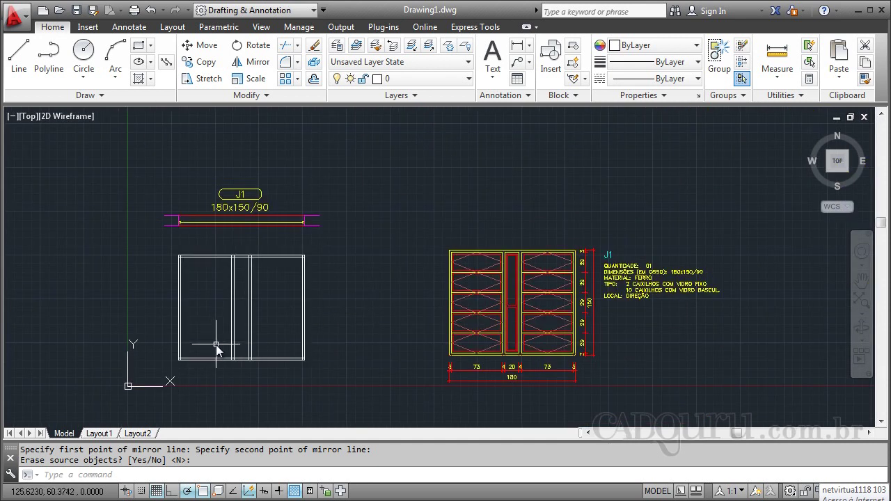
{"action": "scroll", "coordinate": [197, 341], "scroll_direction": "up", "scroll_amount": 2}
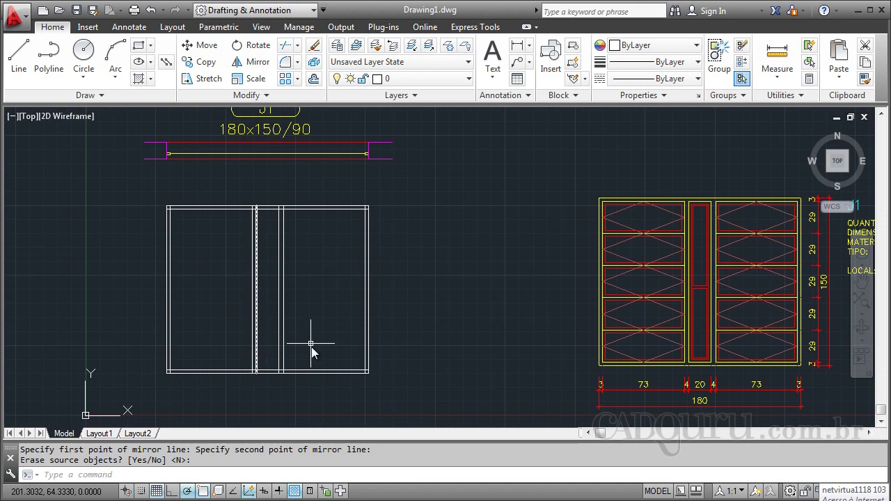
{"action": "type", "text": "o"}
{"action": "key", "text": "Return"}
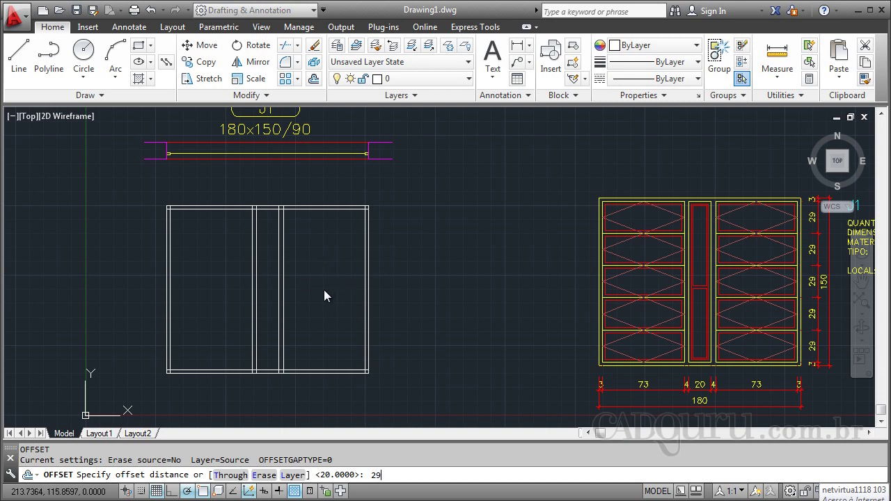
{"action": "key", "text": "Return"}
{"action": "left_click", "coordinate": [328, 370]}
{"action": "left_click", "coordinate": [331, 316]}
{"action": "left_click", "coordinate": [331, 336]}
{"action": "left_click", "coordinate": [336, 307]}
{"action": "left_click", "coordinate": [338, 305]}
{"action": "left_click", "coordinate": [341, 254]}
{"action": "left_click", "coordinate": [338, 273]}
{"action": "left_click", "coordinate": [337, 244]}
{"action": "key", "text": "Escape"}
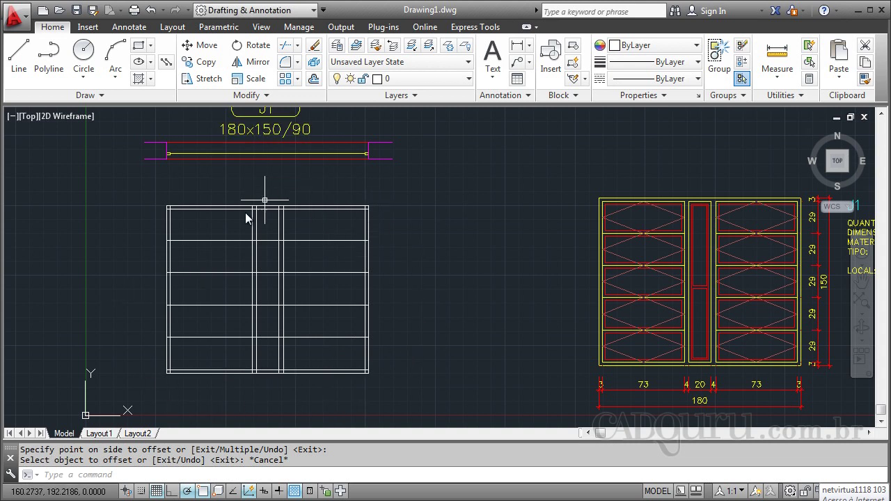
{"action": "left_click", "coordinate": [337, 231]}
{"action": "left_click", "coordinate": [298, 360]}
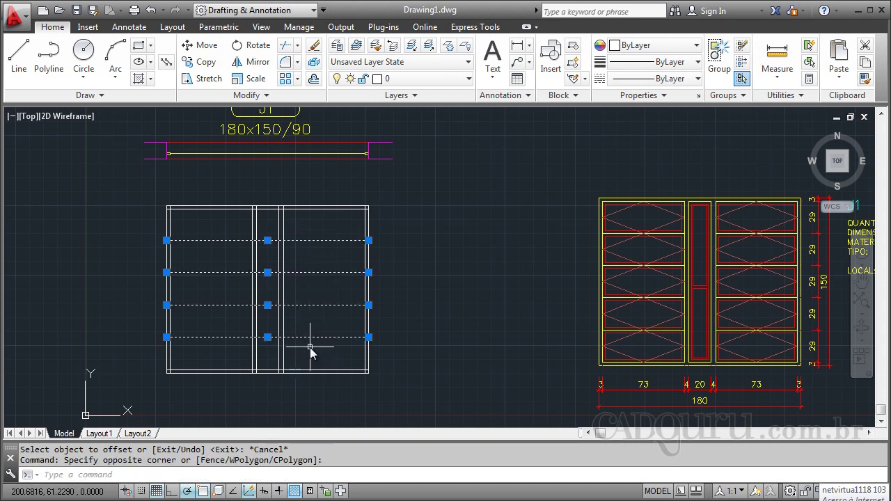
{"action": "key", "text": "Delete"}
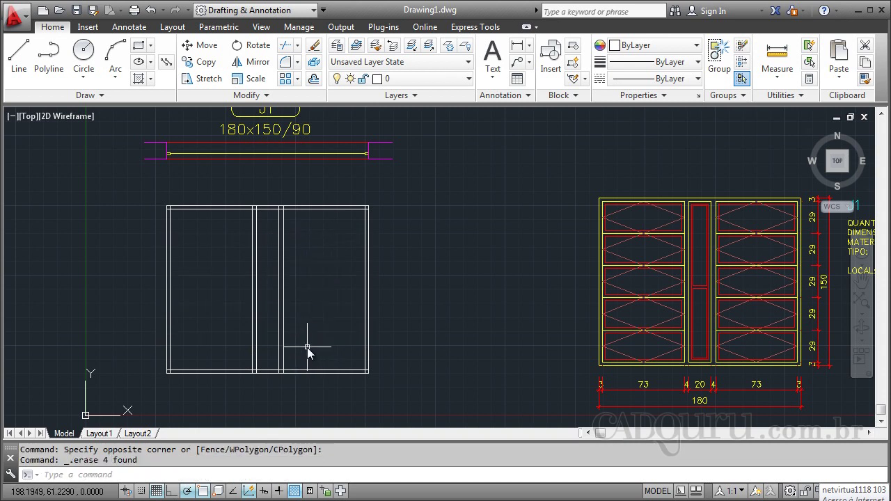
Trim the inner right vertical line back to the inner top frame line.
{"action": "scroll", "coordinate": [359, 202], "scroll_direction": "up", "scroll_amount": 5}
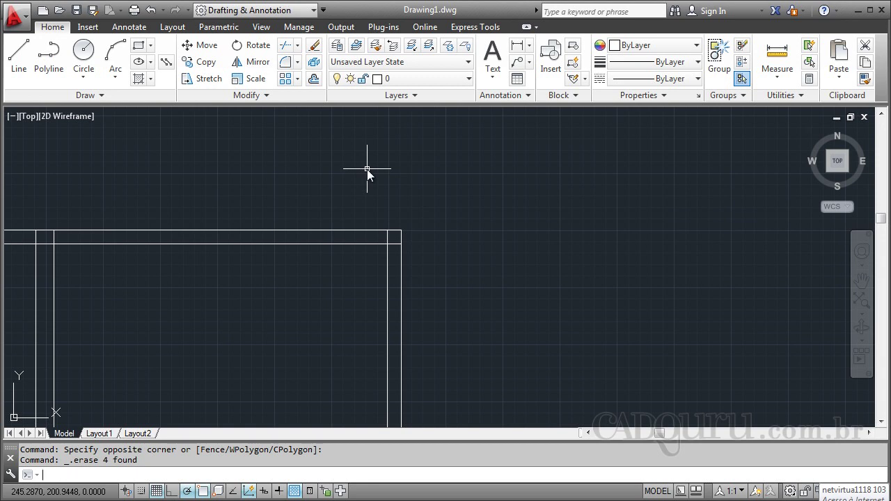
{"action": "type", "text": "TR"}
{"action": "key", "text": "Return"}
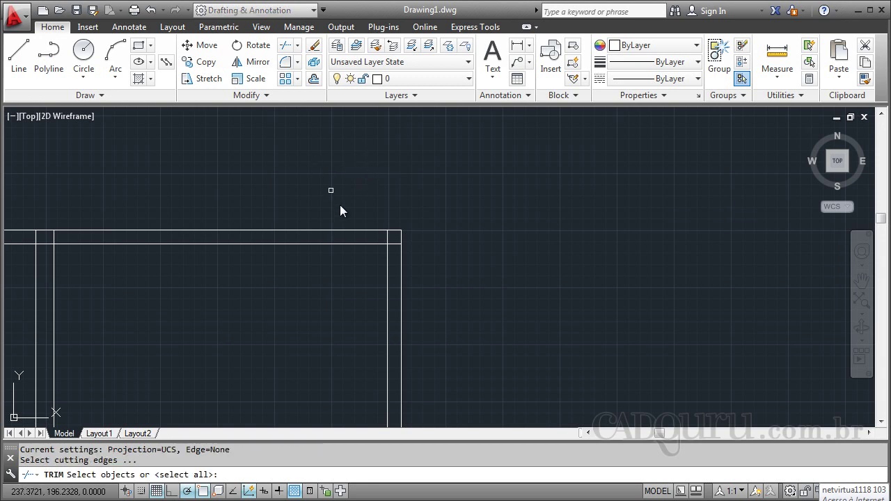
{"action": "left_click", "coordinate": [377, 245]}
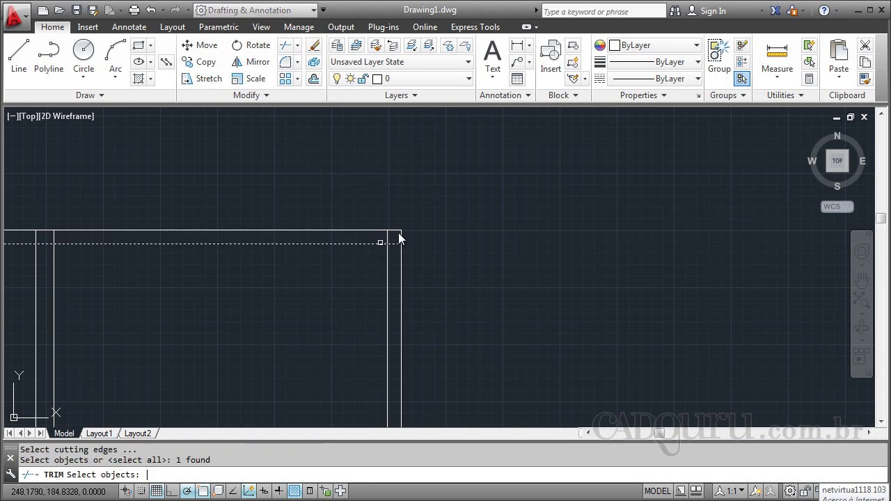
{"action": "key", "text": "Return"}
{"action": "left_click", "coordinate": [385, 237]}
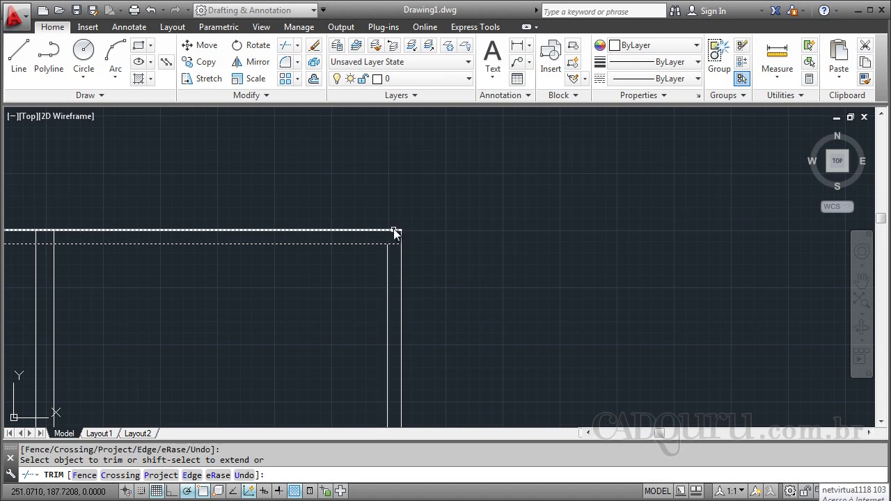
{"action": "scroll", "coordinate": [450, 158], "scroll_direction": "down", "scroll_amount": 4}
{"action": "scroll", "coordinate": [450, 157], "scroll_direction": "down", "scroll_amount": 5}
{"action": "scroll", "coordinate": [475, 197], "scroll_direction": "up", "scroll_amount": 5}
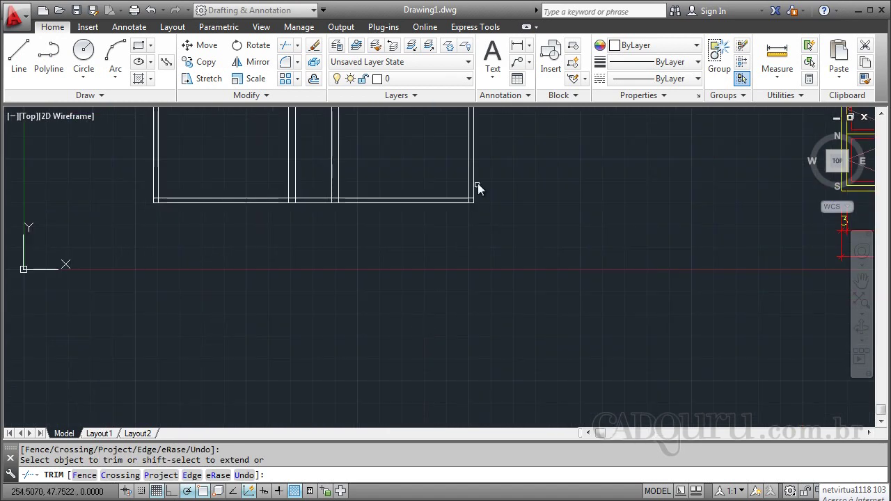
{"action": "scroll", "coordinate": [473, 185], "scroll_direction": "up", "scroll_amount": 1}
{"action": "key", "text": "Escape"}
Trim the inner right vertical line's stub below the inner bottom frame line.
{"action": "key", "text": "Return"}
{"action": "scroll", "coordinate": [454, 230], "scroll_direction": "up", "scroll_amount": 1}
{"action": "left_click", "coordinate": [457, 206]}
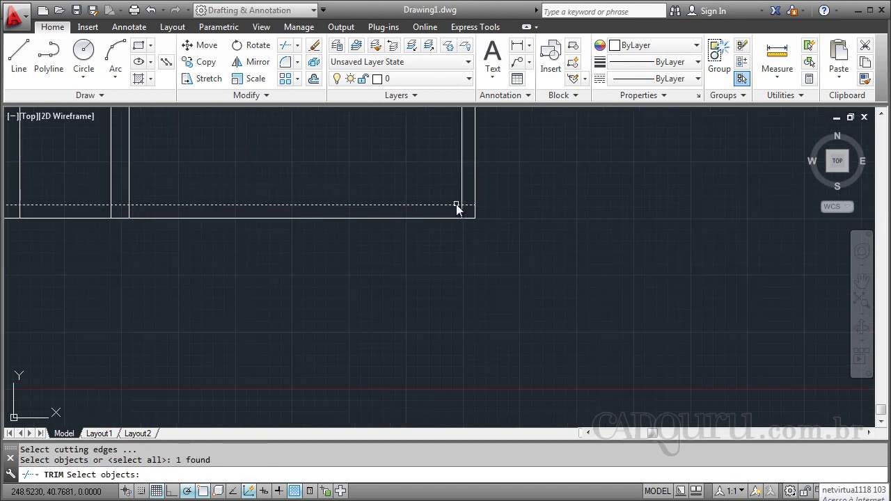
{"action": "key", "text": "Return"}
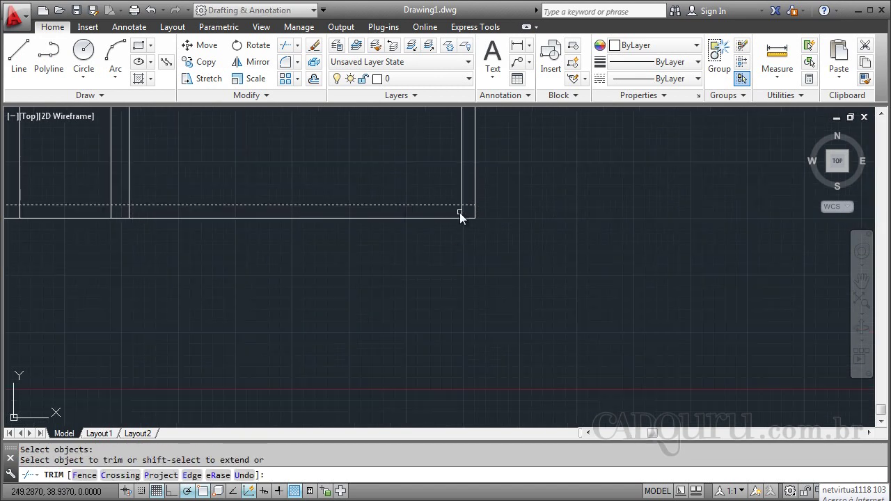
{"action": "left_click", "coordinate": [461, 212]}
{"action": "key", "text": "Return"}
{"action": "scroll", "coordinate": [448, 232], "scroll_direction": "down", "scroll_amount": 3}
{"action": "scroll", "coordinate": [434, 259], "scroll_direction": "down", "scroll_amount": 3}
{"action": "scroll", "coordinate": [456, 195], "scroll_direction": "up", "scroll_amount": 2}
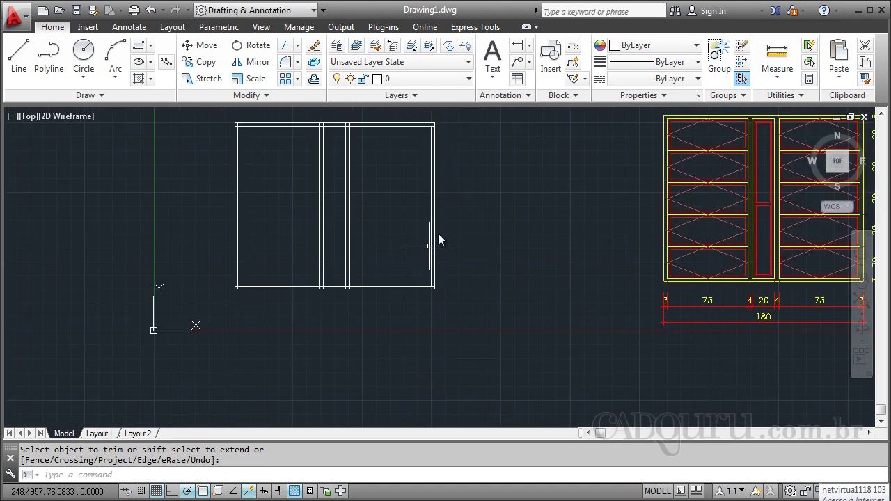
{"action": "scroll", "coordinate": [439, 206], "scroll_direction": "up", "scroll_amount": 2}
{"action": "scroll", "coordinate": [443, 213], "scroll_direction": "down", "scroll_amount": 2}
{"action": "scroll", "coordinate": [446, 218], "scroll_direction": "up", "scroll_amount": 2}
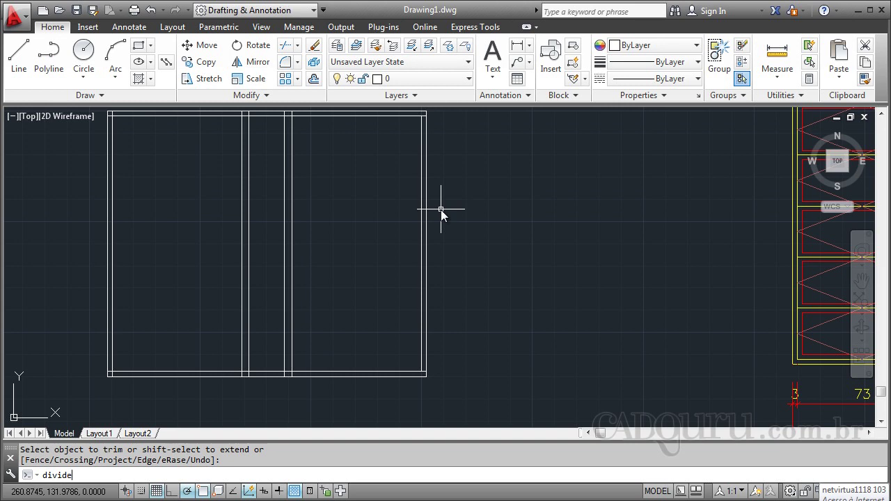
Divide the inner right frame line into 5 parts and window-select the four division points.
{"action": "key", "text": "Return"}
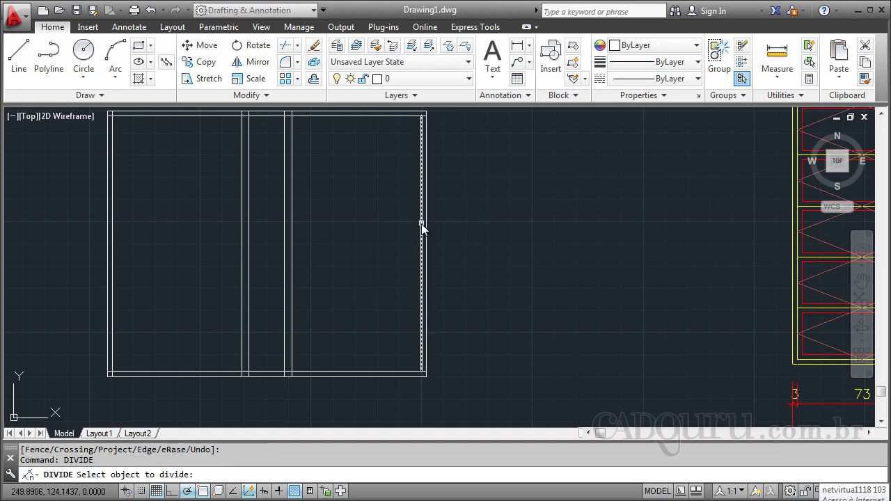
{"action": "left_click", "coordinate": [422, 224]}
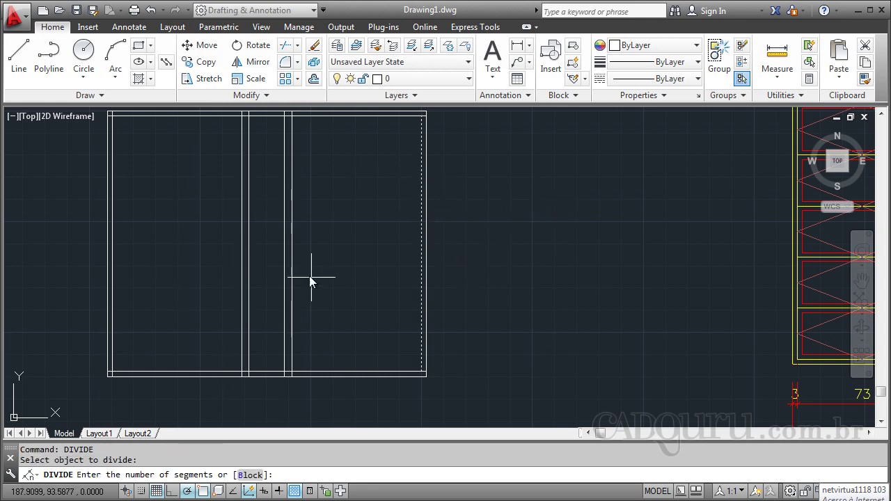
{"action": "scroll", "coordinate": [304, 278], "scroll_direction": "down", "scroll_amount": 2}
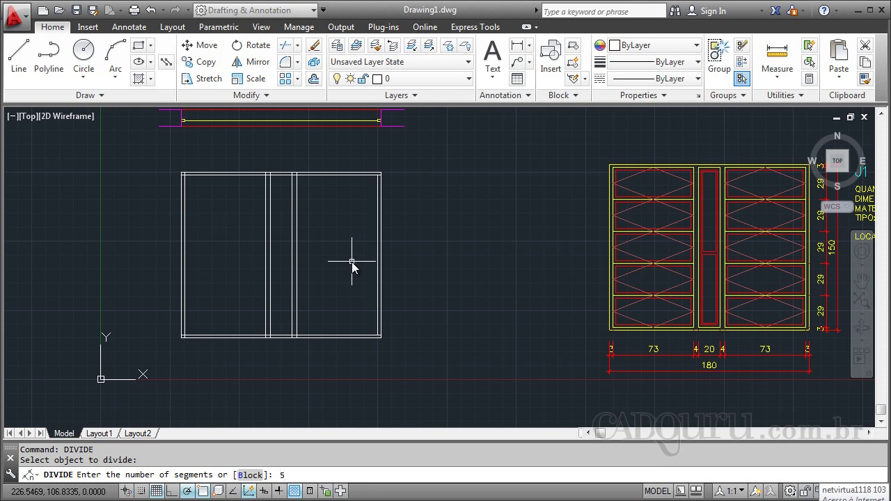
{"action": "key", "text": "Return"}
{"action": "scroll", "coordinate": [372, 252], "scroll_direction": "up", "scroll_amount": 5}
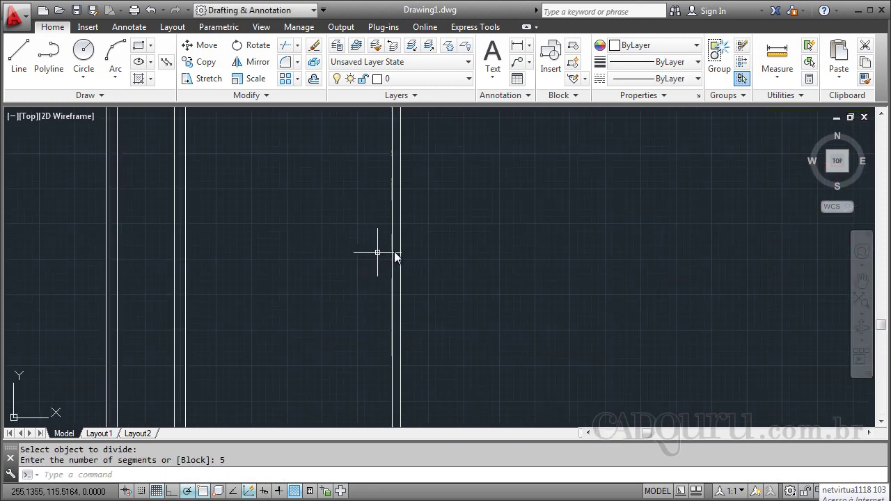
{"action": "scroll", "coordinate": [430, 245], "scroll_direction": "down", "scroll_amount": 4}
{"action": "left_click", "coordinate": [372, 361]}
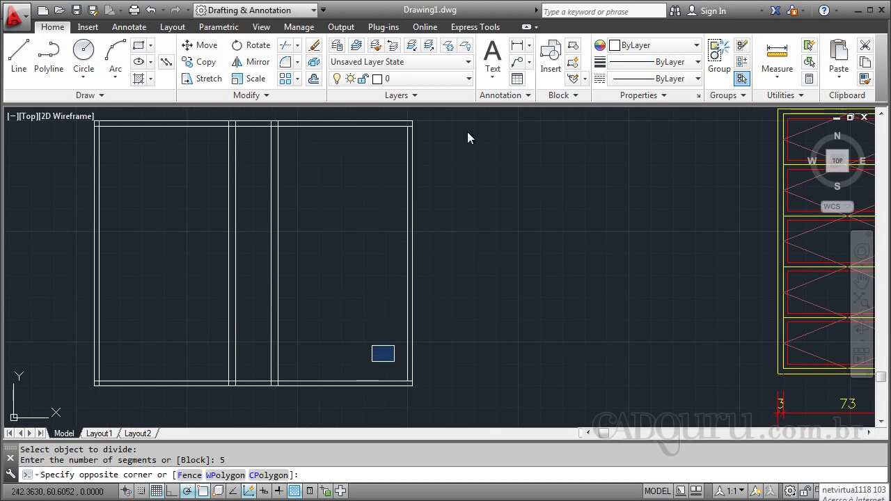
{"action": "left_click", "coordinate": [479, 135]}
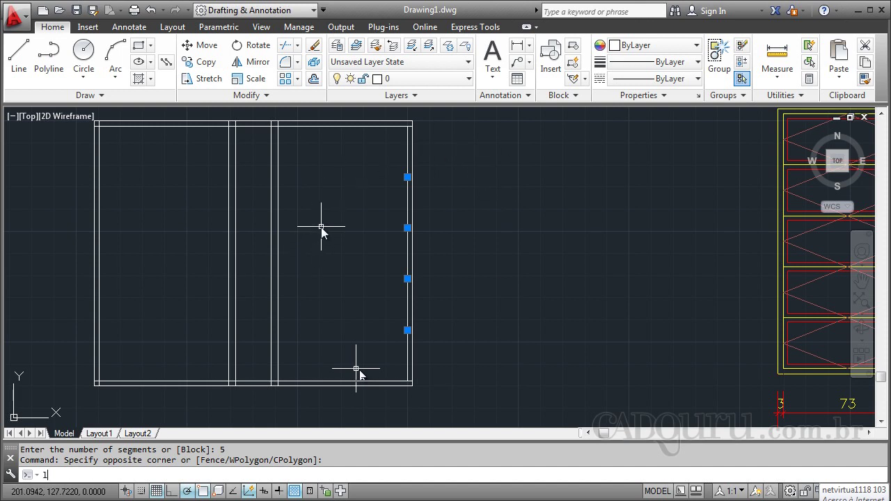
{"action": "key", "text": "Return"}
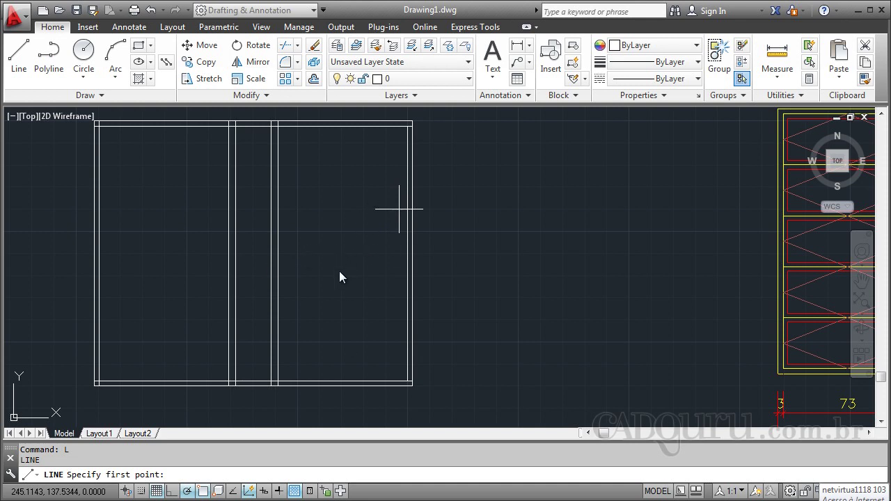
{"action": "key", "text": "ctrl+shift+i"}
{"action": "key", "text": "ctrl+shift+i"}
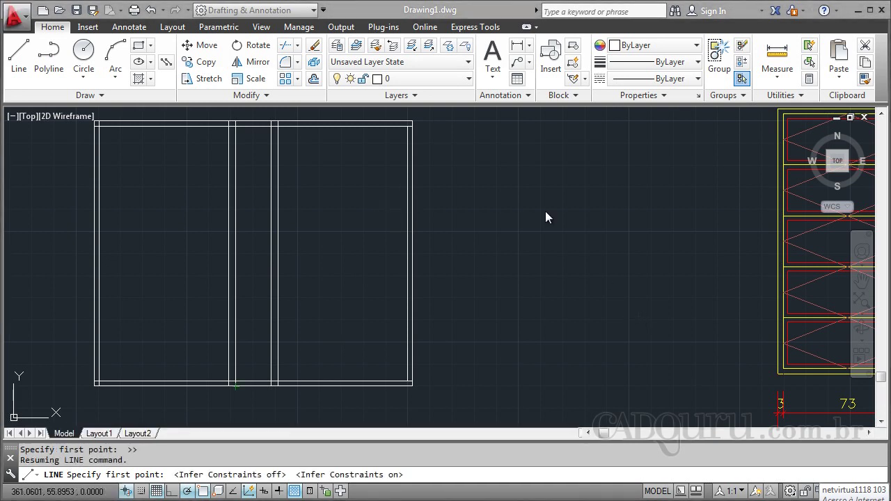
{"action": "key", "text": "Escape"}
{"action": "left_click", "coordinate": [355, 346]}
{"action": "left_click", "coordinate": [486, 145]}
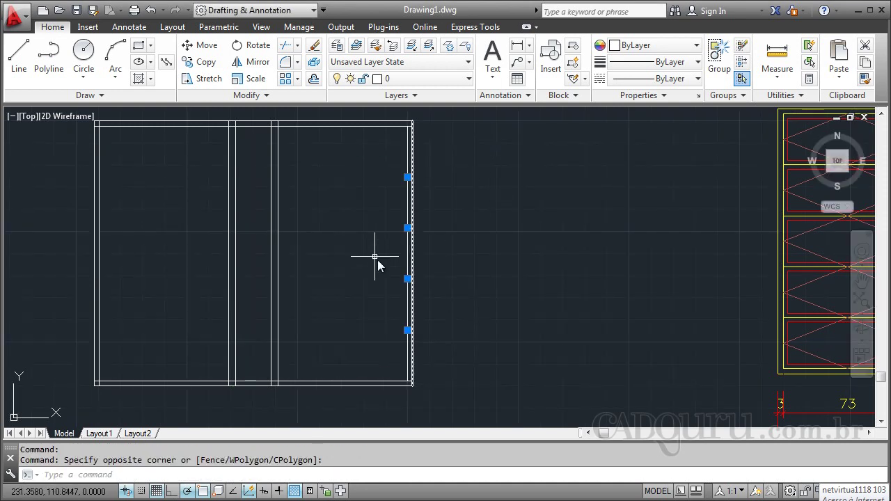
{"action": "key", "text": "Escape"}
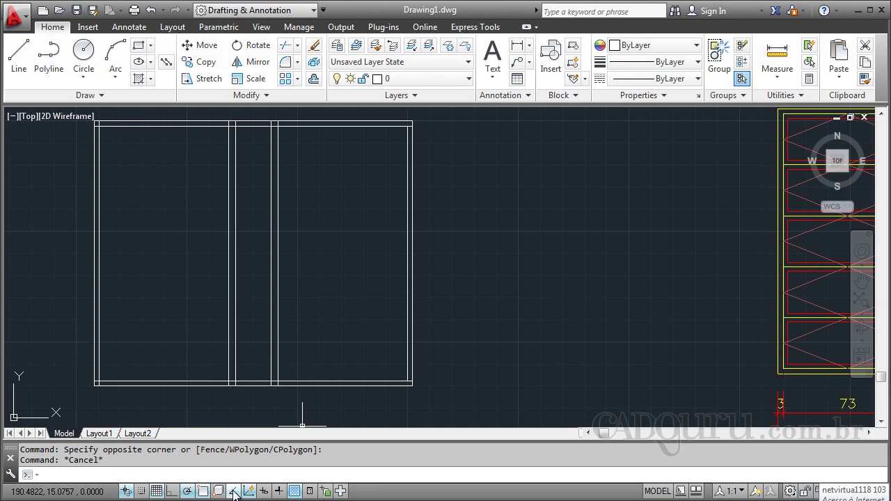
Enable Node snap and draw the first two horizontal pane lines from the right frame edge to the left.
{"action": "right_click", "coordinate": [234, 492]}
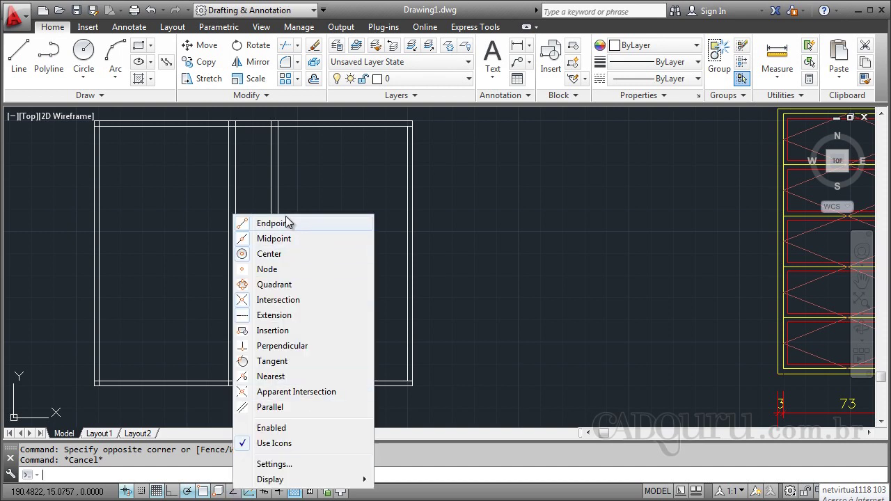
{"action": "left_click", "coordinate": [271, 273]}
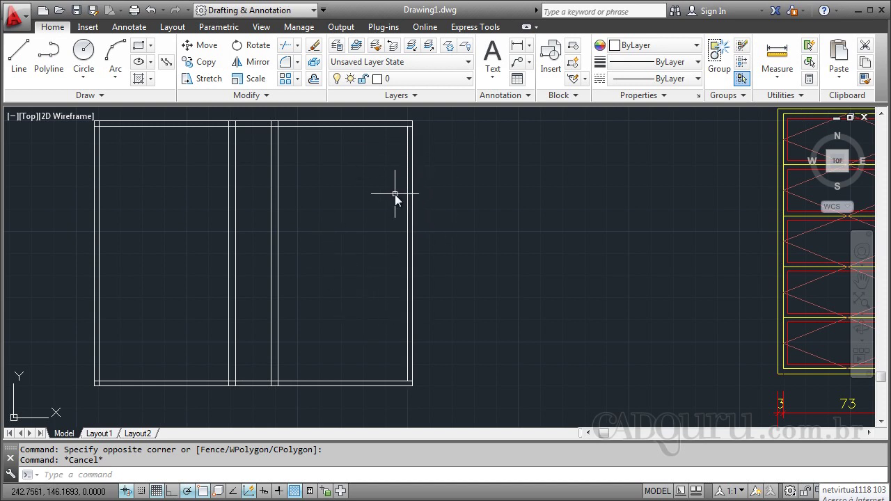
{"action": "type", "text": "L"}
{"action": "key", "text": "Return"}
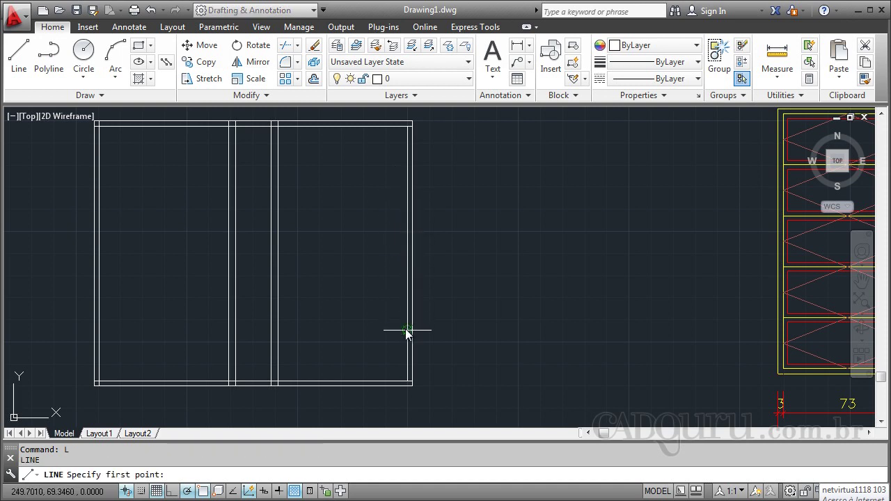
{"action": "left_click", "coordinate": [408, 330]}
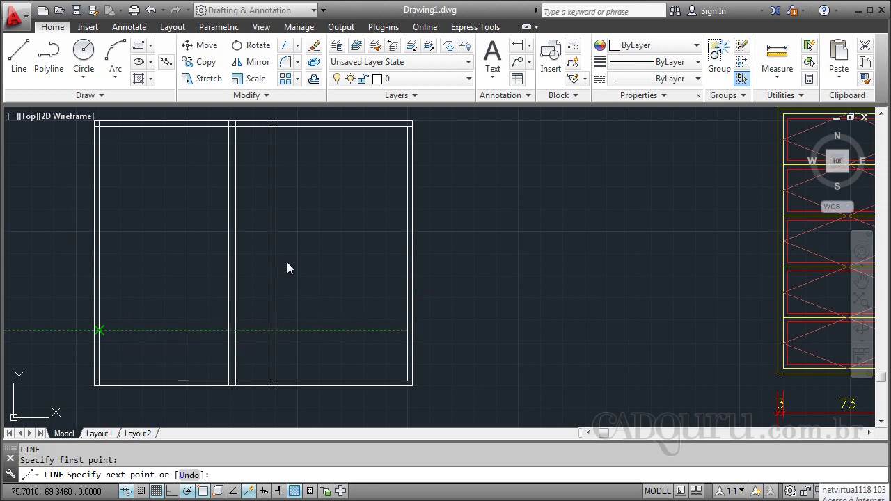
{"action": "left_click", "coordinate": [99, 330]}
{"action": "key", "text": "Escape"}
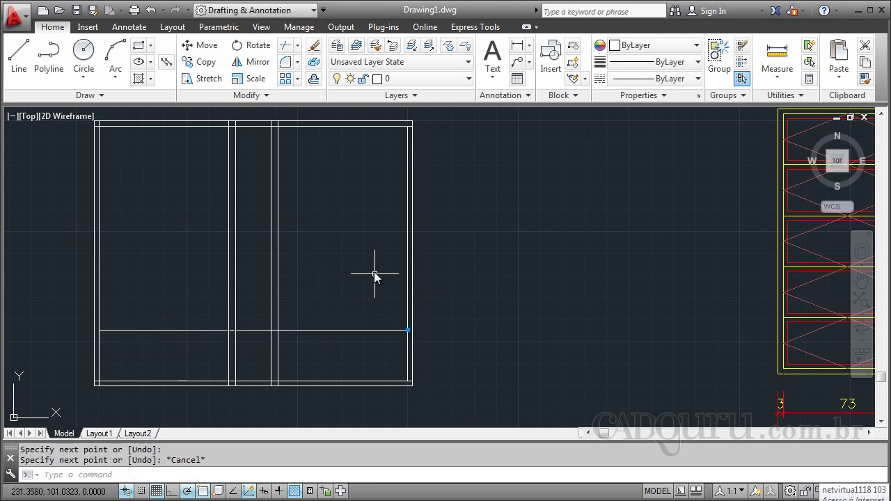
{"action": "key", "text": "Return"}
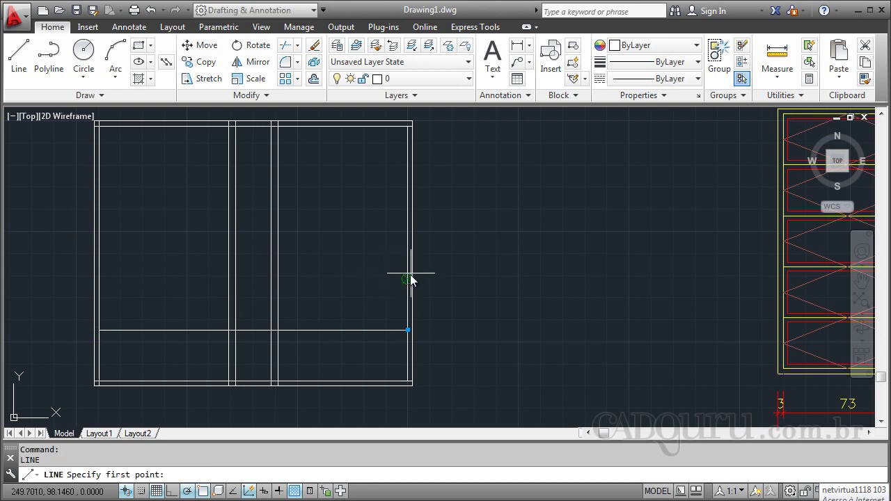
{"action": "left_click", "coordinate": [409, 279]}
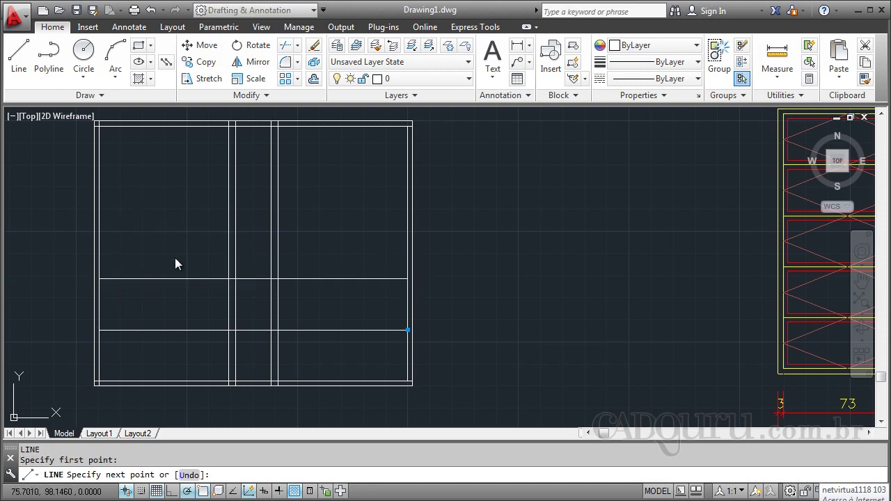
{"action": "left_click", "coordinate": [114, 280]}
{"action": "key", "text": "Return"}
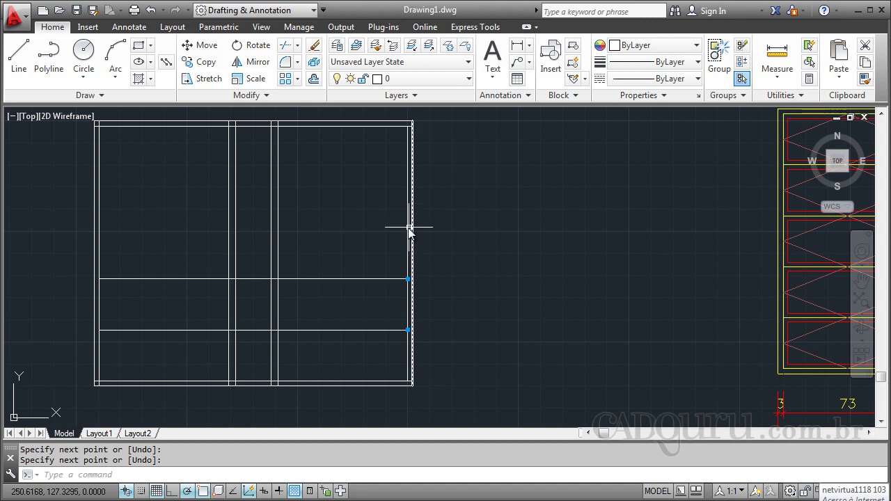
Draw the third and fourth horizontal pane lines across the frame, the top one near the top.
{"action": "key", "text": "Return"}
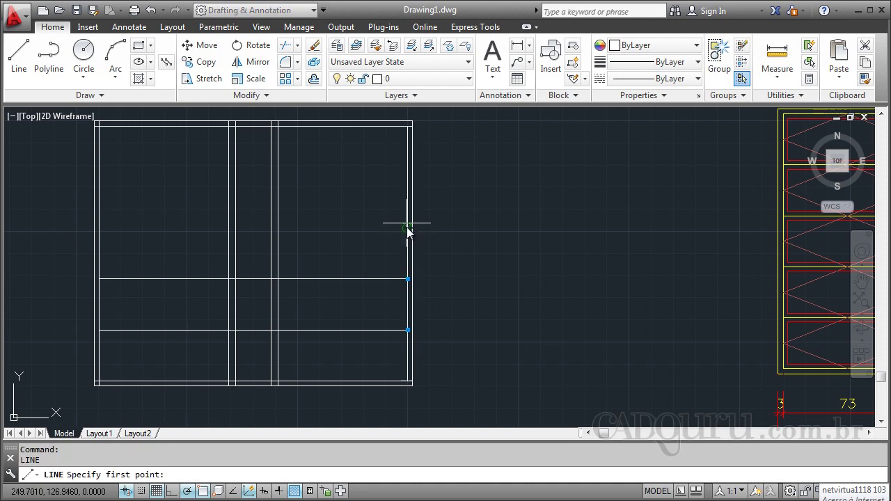
{"action": "left_click", "coordinate": [408, 228]}
{"action": "left_click", "coordinate": [99, 228]}
{"action": "key", "text": "Return"}
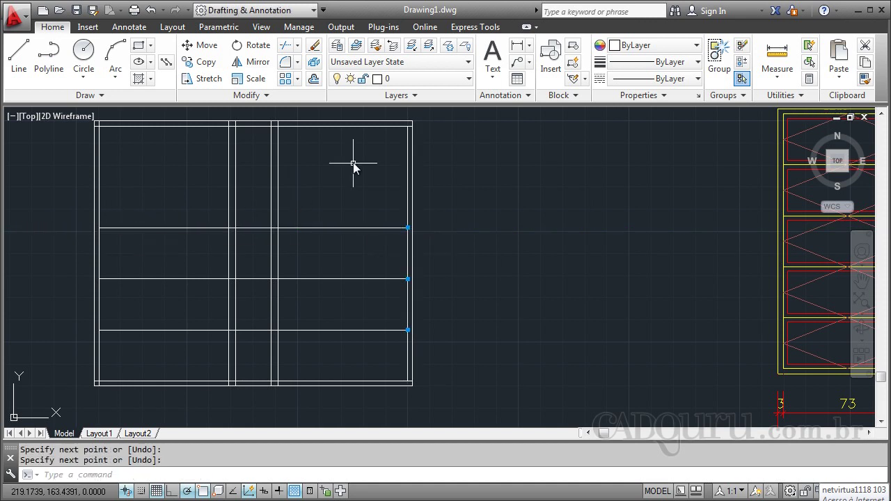
{"action": "key", "text": "Return"}
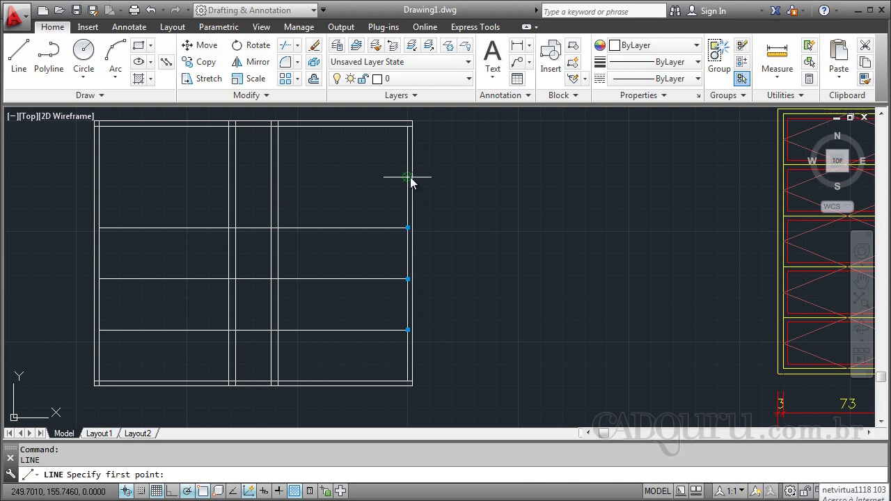
{"action": "left_click", "coordinate": [408, 177]}
{"action": "left_click", "coordinate": [98, 177]}
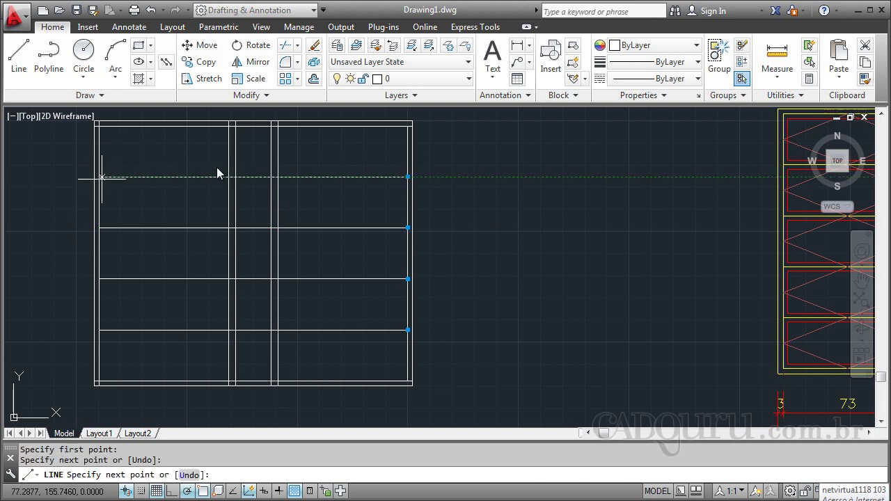
{"action": "key", "text": "Escape"}
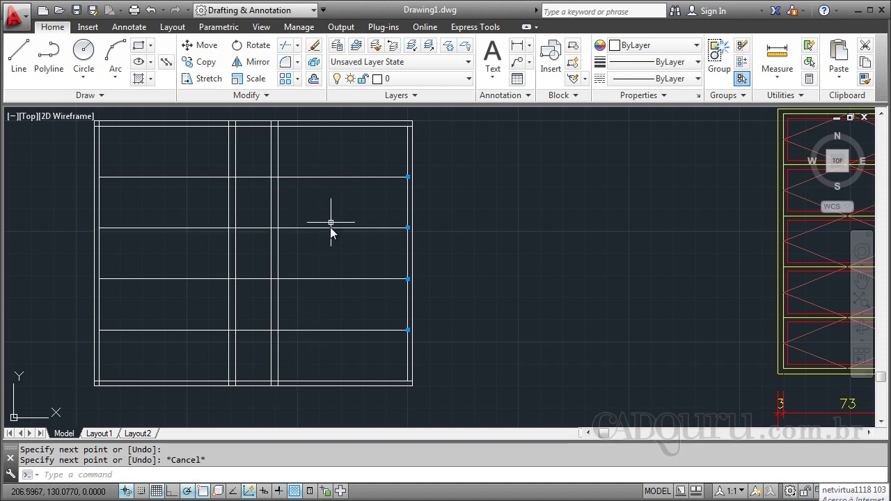
{"action": "type", "text": "d"}
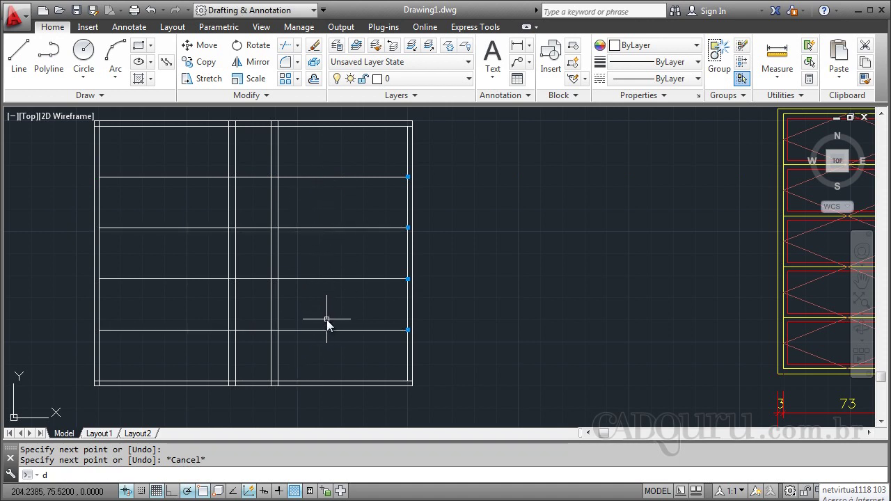
{"action": "key", "text": "Return"}
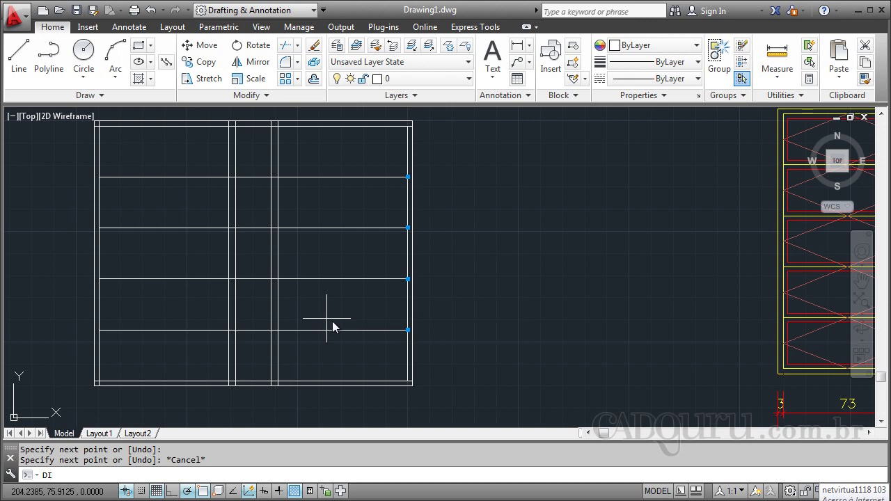
{"action": "key", "text": "Return"}
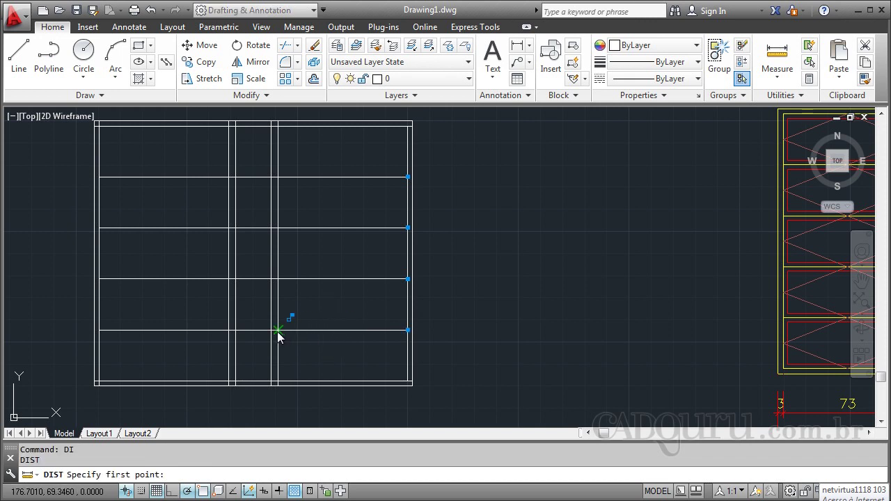
Measure a 3.5355 distance (X and Y deltas 2.5), then zoom into the lower-right pane.
{"action": "left_click", "coordinate": [277, 334]}
{"action": "left_click", "coordinate": [279, 378]}
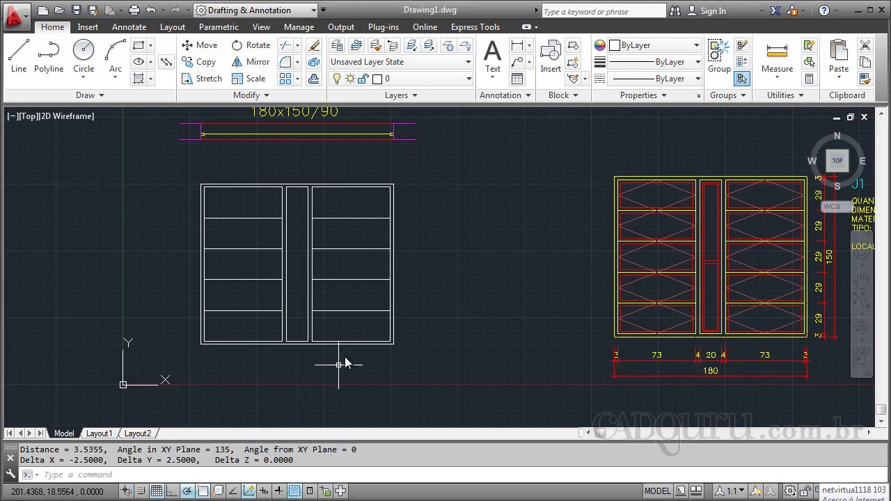
{"action": "scroll", "coordinate": [354, 323], "scroll_direction": "up", "scroll_amount": 4}
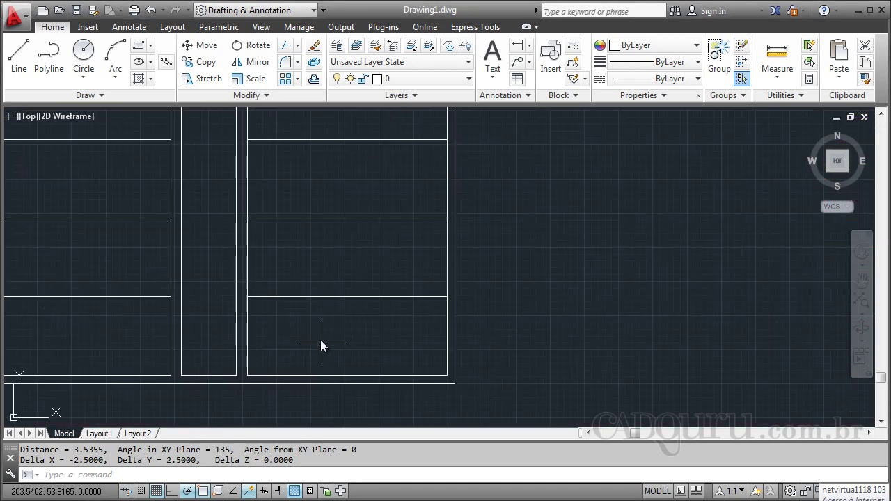
{"action": "scroll", "coordinate": [322, 346], "scroll_direction": "up", "scroll_amount": 2}
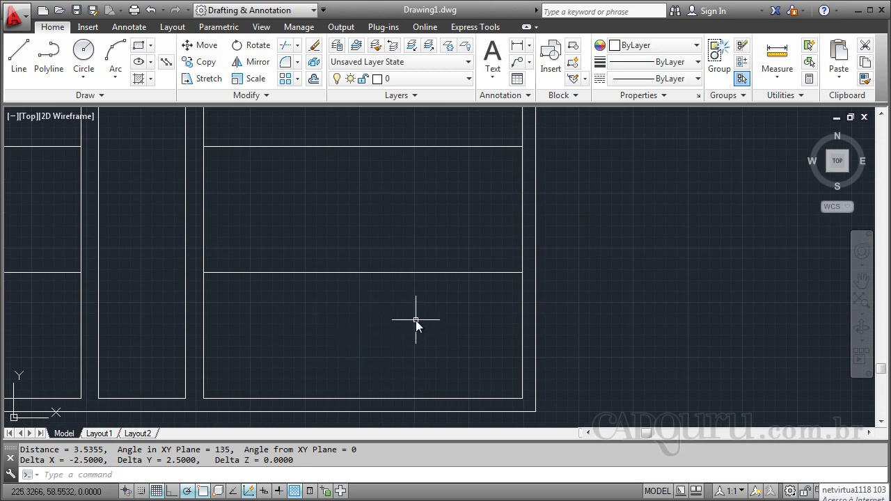
{"action": "type", "text": "o"}
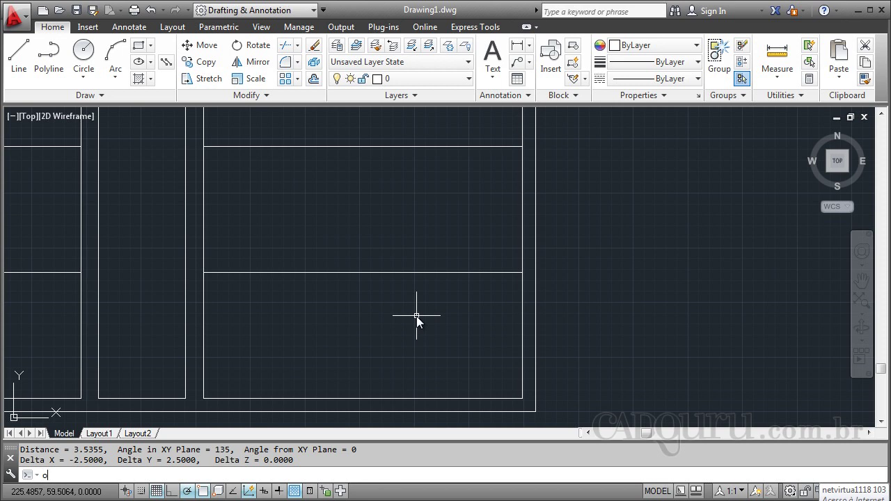
Offset the lowest pane's top, right, left and bottom edges inward by 2.5.
{"action": "key", "text": "Return"}
{"action": "type", "text": "2"}
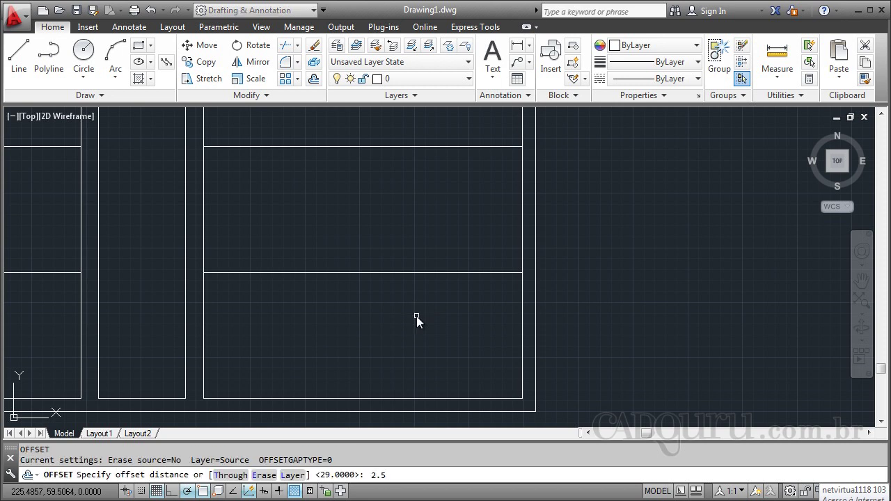
{"action": "key", "text": "Return"}
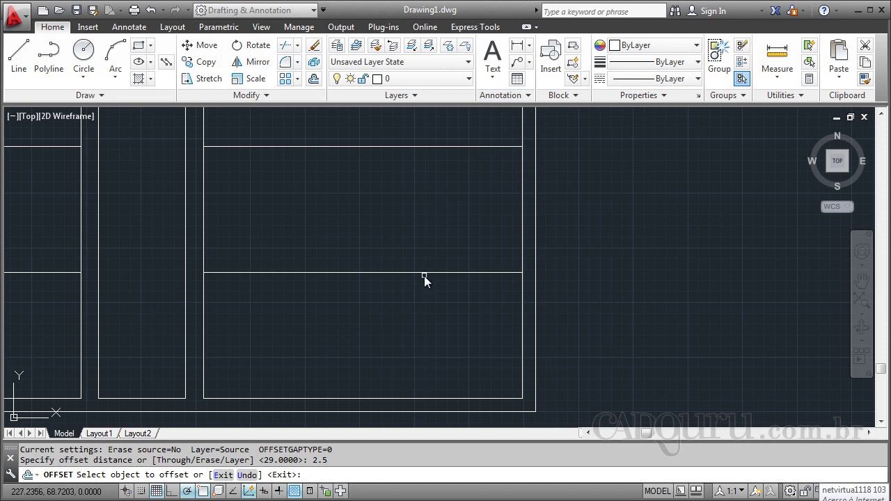
{"action": "left_click", "coordinate": [424, 273]}
{"action": "left_click", "coordinate": [467, 323]}
{"action": "left_click", "coordinate": [523, 328]}
{"action": "left_click", "coordinate": [317, 326]}
{"action": "left_click", "coordinate": [201, 316]}
{"action": "left_click", "coordinate": [320, 338]}
{"action": "left_click", "coordinate": [317, 399]}
{"action": "left_click", "coordinate": [314, 339]}
{"action": "key", "text": "Escape"}
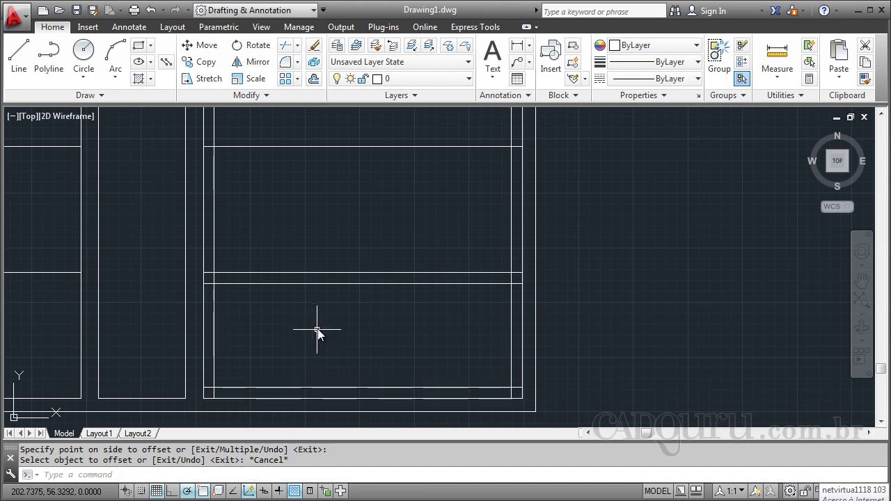
{"action": "type", "text": "tr"}
Trim the overlapping line ends with a crossing window and erase the two stray vertical lines.
{"action": "key", "text": "Return"}
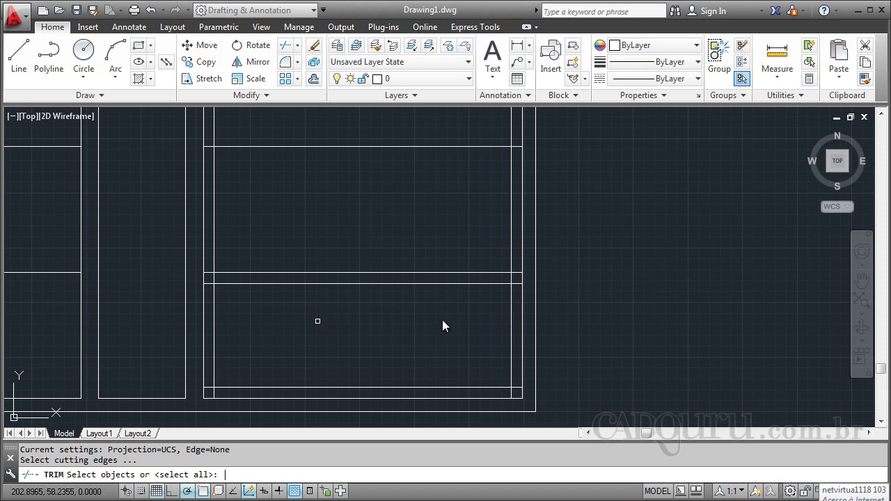
{"action": "key", "text": "Return"}
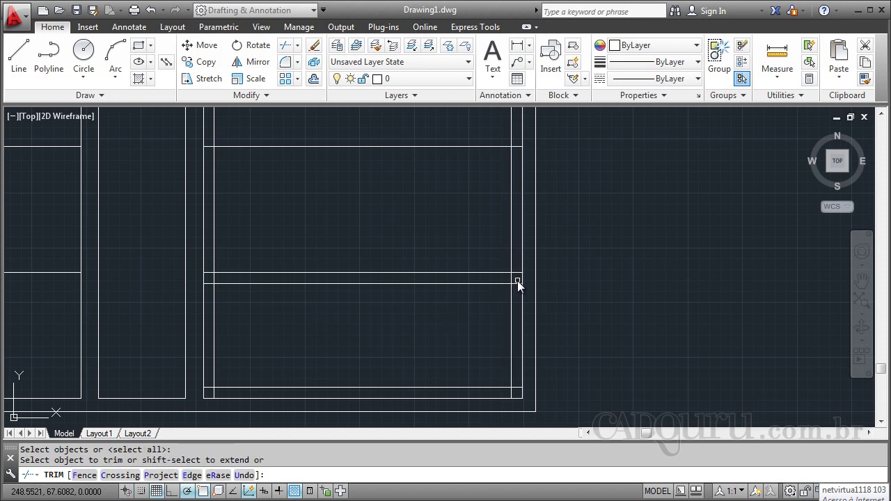
{"action": "left_click", "coordinate": [518, 280]}
{"action": "left_click", "coordinate": [202, 395]}
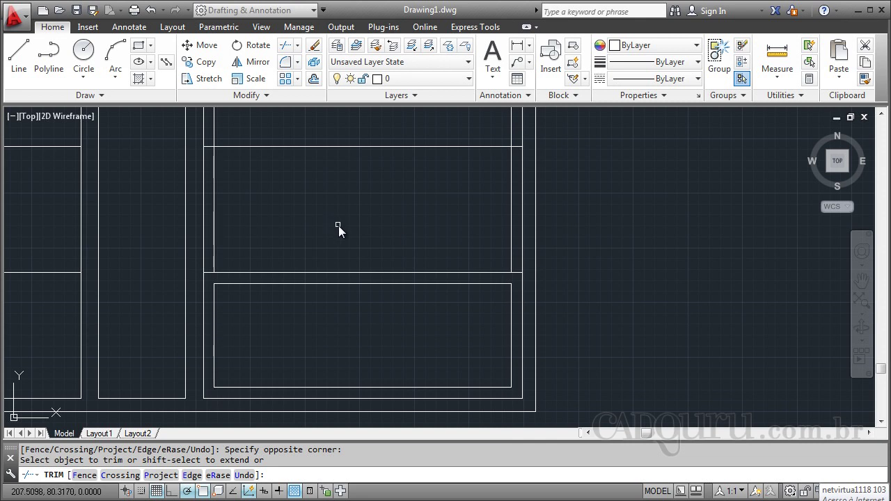
{"action": "key", "text": "Escape"}
{"action": "left_click", "coordinate": [515, 207]}
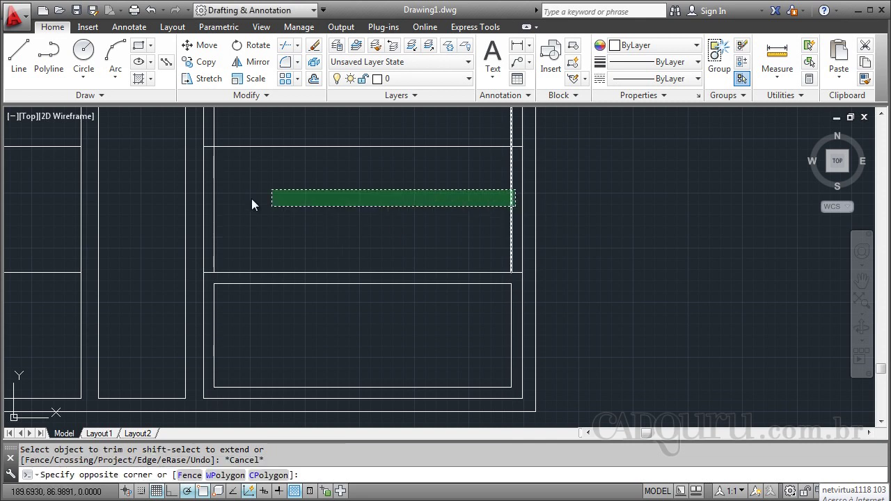
{"action": "left_click", "coordinate": [204, 220]}
{"action": "key", "text": "Delete"}
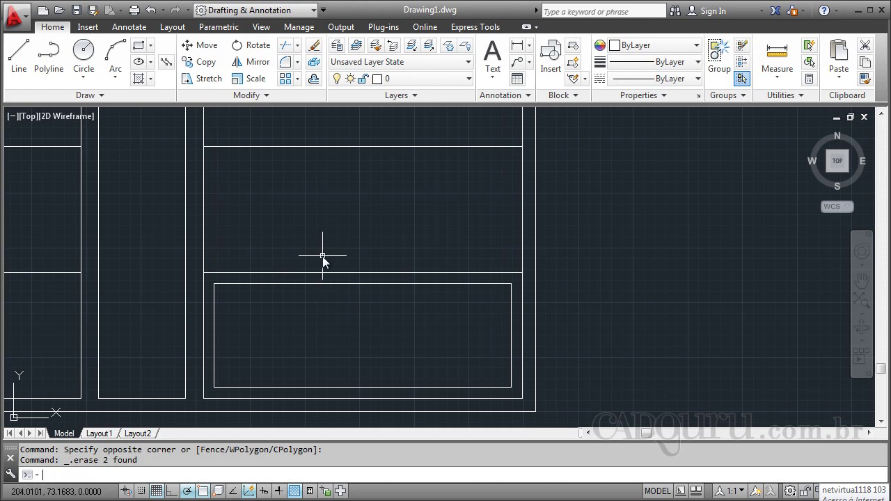
Draw a diamond through the inner rectangle's left, top, right and bottom edge midpoints.
{"action": "type", "text": "l"}
{"action": "key", "text": "Return"}
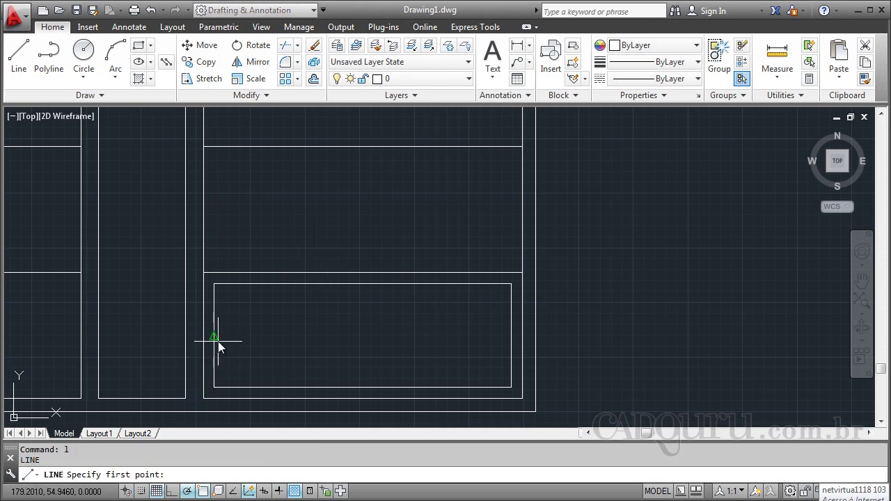
{"action": "left_click", "coordinate": [214, 336]}
{"action": "left_click", "coordinate": [367, 286]}
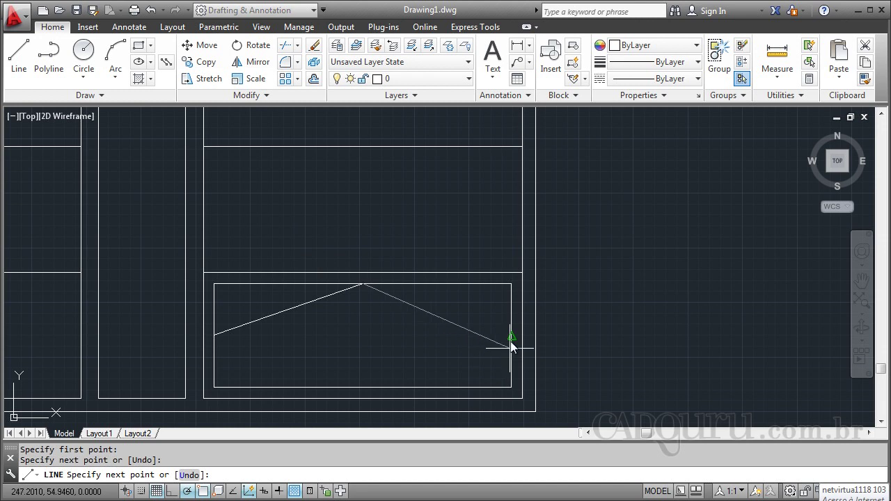
{"action": "left_click", "coordinate": [473, 340]}
{"action": "left_click", "coordinate": [363, 387]}
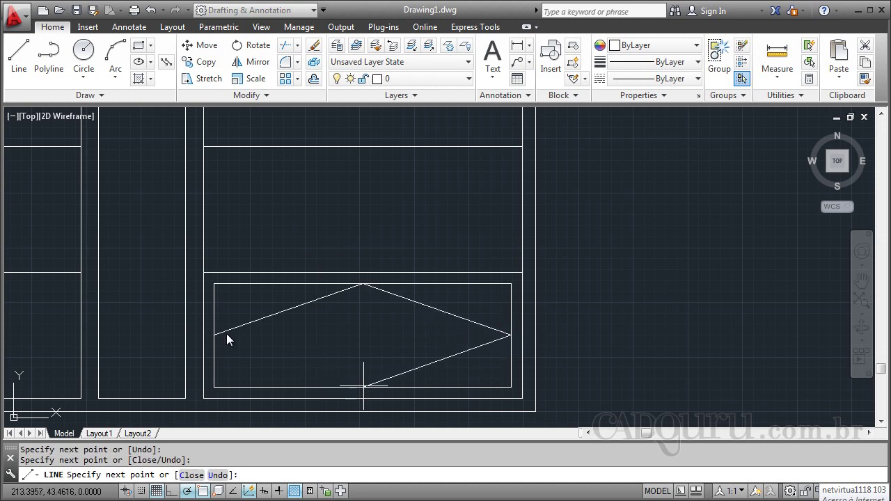
{"action": "left_click", "coordinate": [314, 342]}
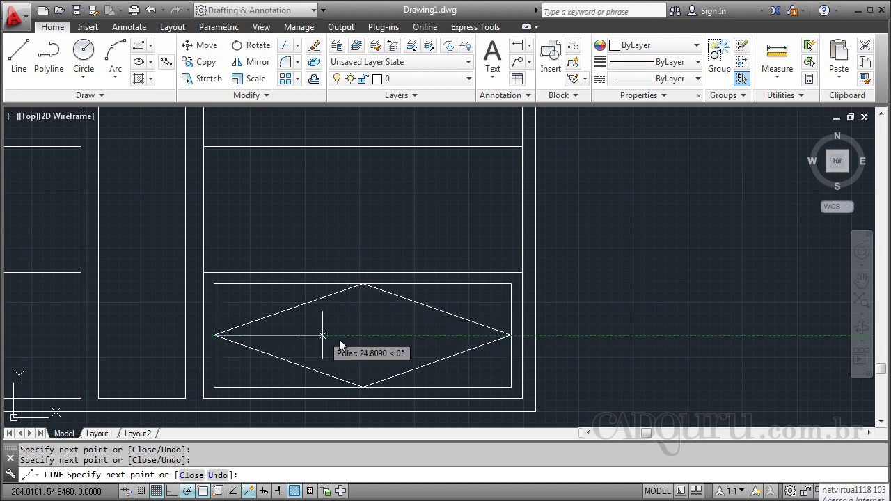
{"action": "key", "text": "Escape"}
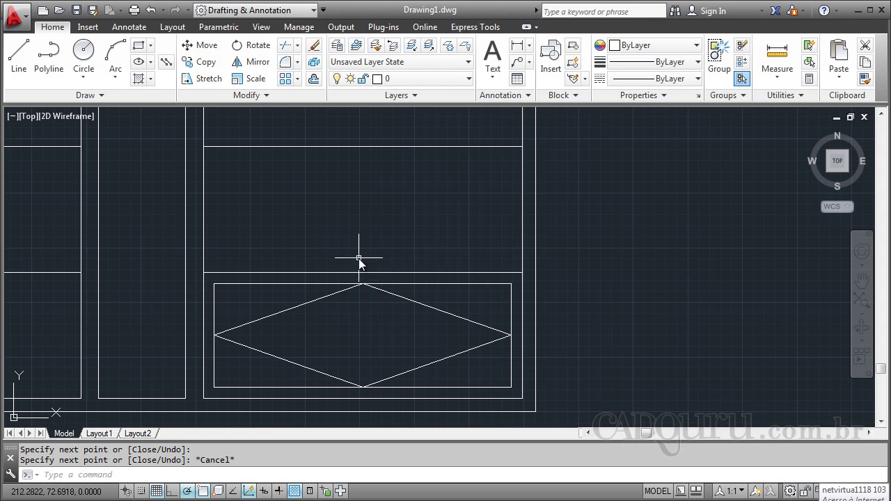
{"action": "scroll", "coordinate": [376, 289], "scroll_direction": "down", "scroll_amount": 3}
{"action": "scroll", "coordinate": [377, 287], "scroll_direction": "up", "scroll_amount": 2}
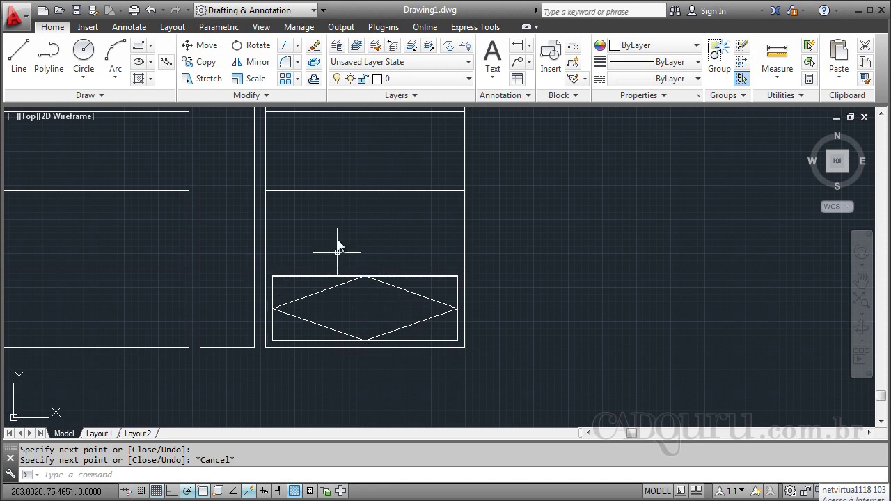
{"action": "type", "text": "1"}
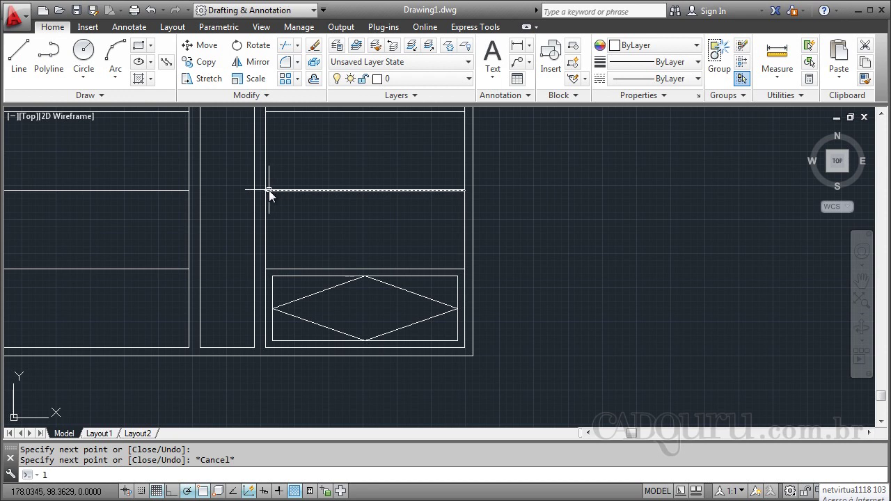
{"action": "key", "text": "Return"}
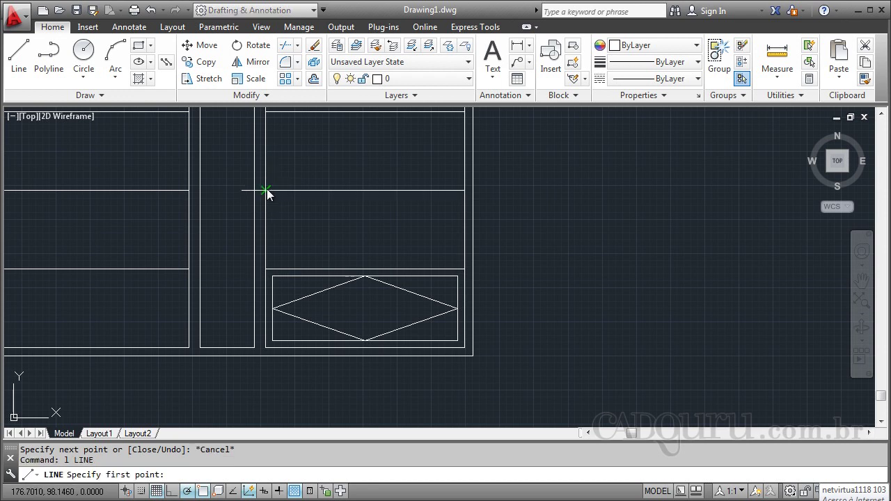
{"action": "left_click", "coordinate": [265, 191]}
{"action": "left_click", "coordinate": [365, 268]}
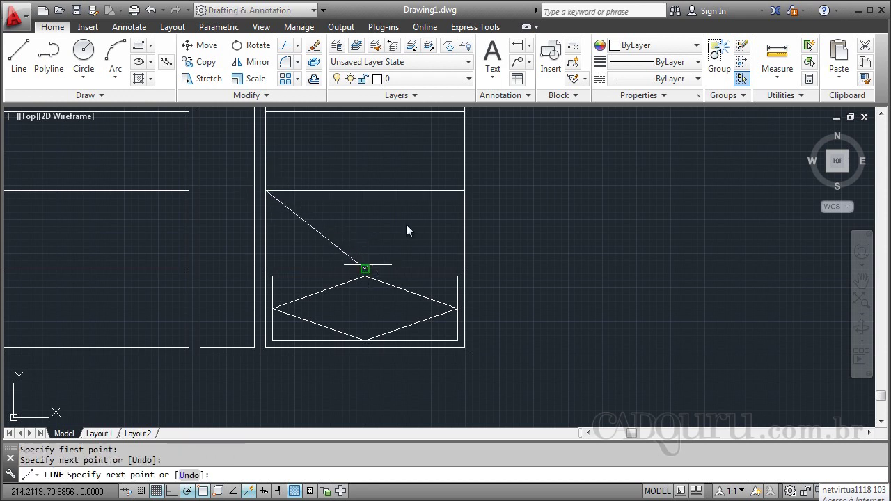
{"action": "left_click", "coordinate": [461, 193]}
{"action": "key", "text": "Return"}
{"action": "scroll", "coordinate": [348, 292], "scroll_direction": "down", "scroll_amount": 3}
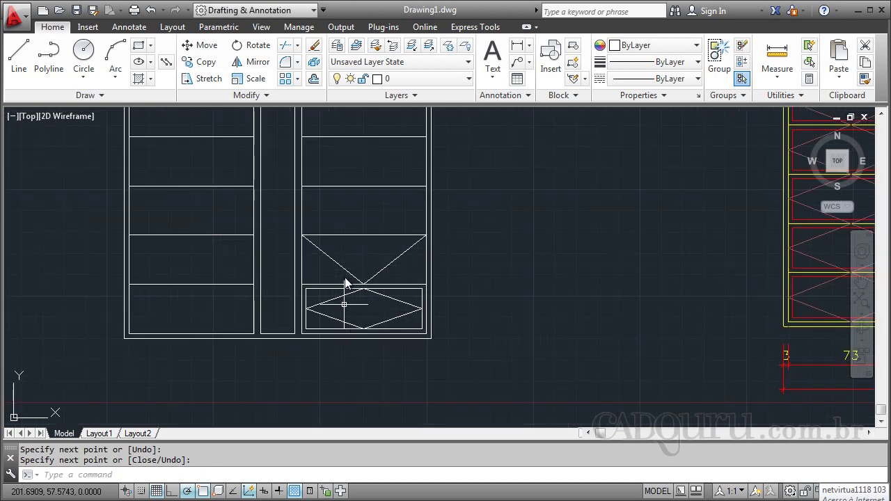
{"action": "scroll", "coordinate": [358, 181], "scroll_direction": "up", "scroll_amount": 3}
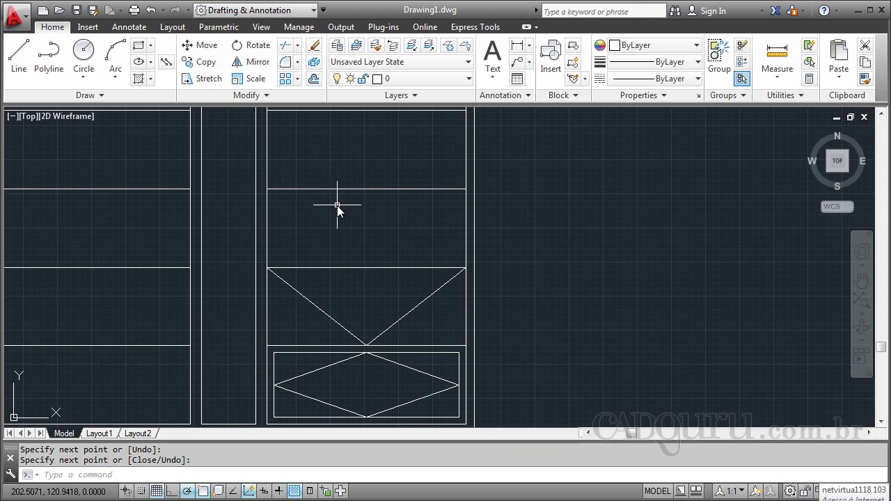
{"action": "type", "text": "l"}
{"action": "key", "text": "Return"}
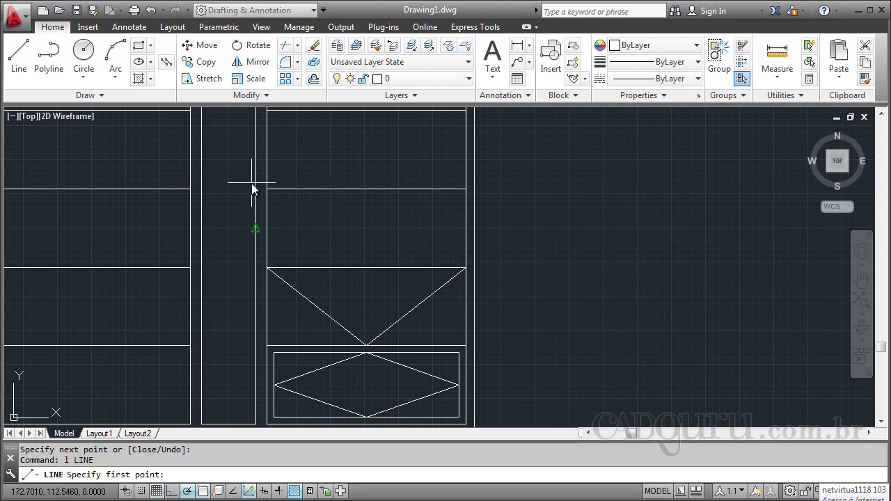
{"action": "left_click", "coordinate": [267, 188]}
{"action": "left_click", "coordinate": [375, 224]}
{"action": "left_click", "coordinate": [268, 267]}
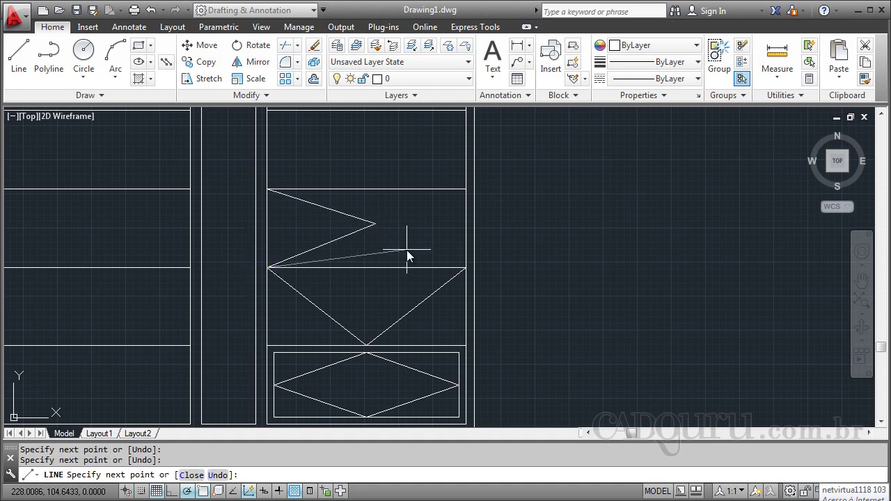
{"action": "key", "text": "Escape"}
{"action": "left_click", "coordinate": [382, 215]}
{"action": "left_click", "coordinate": [358, 245]}
{"action": "key", "text": "Delete"}
{"action": "left_click", "coordinate": [434, 311]}
{"action": "left_click", "coordinate": [301, 310]}
{"action": "key", "text": "Delete"}
{"action": "scroll", "coordinate": [365, 307], "scroll_direction": "down", "scroll_amount": 3}
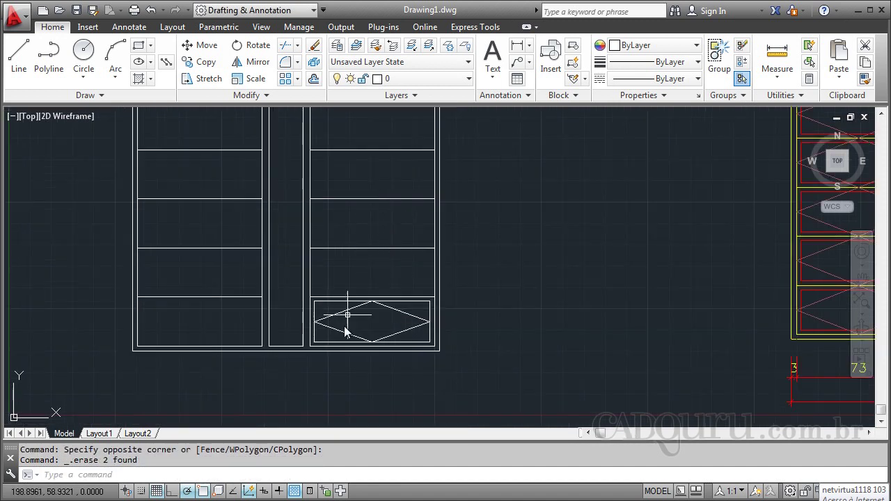
{"action": "scroll", "coordinate": [310, 341], "scroll_direction": "down", "scroll_amount": 2}
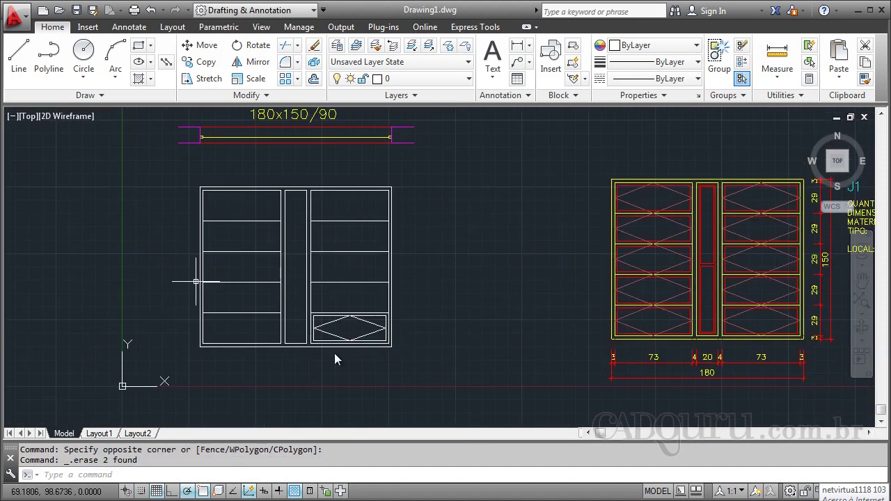
{"action": "scroll", "coordinate": [230, 262], "scroll_direction": "down", "scroll_amount": 2}
{"action": "scroll", "coordinate": [565, 273], "scroll_direction": "up", "scroll_amount": 4}
{"action": "scroll", "coordinate": [565, 274], "scroll_direction": "up", "scroll_amount": 2}
{"action": "scroll", "coordinate": [408, 252], "scroll_direction": "down", "scroll_amount": 2}
{"action": "left_click", "coordinate": [536, 318]}
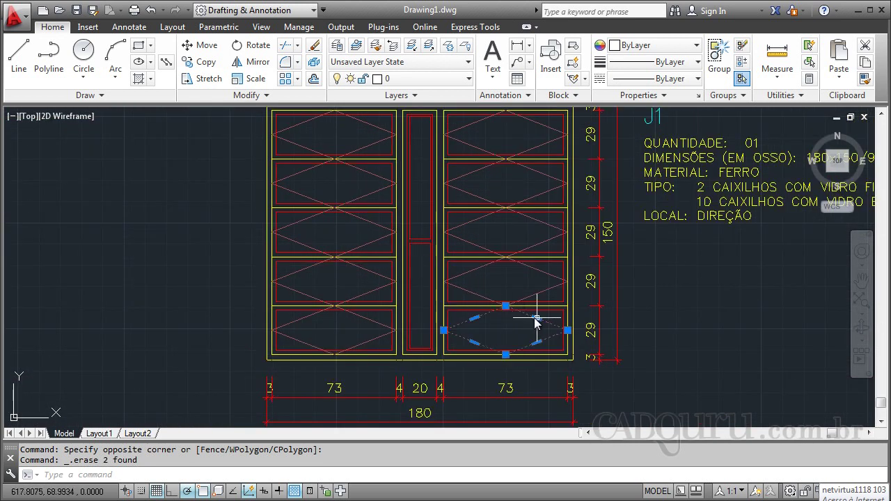
{"action": "key", "text": "Escape"}
{"action": "scroll", "coordinate": [565, 296], "scroll_direction": "up", "scroll_amount": 2}
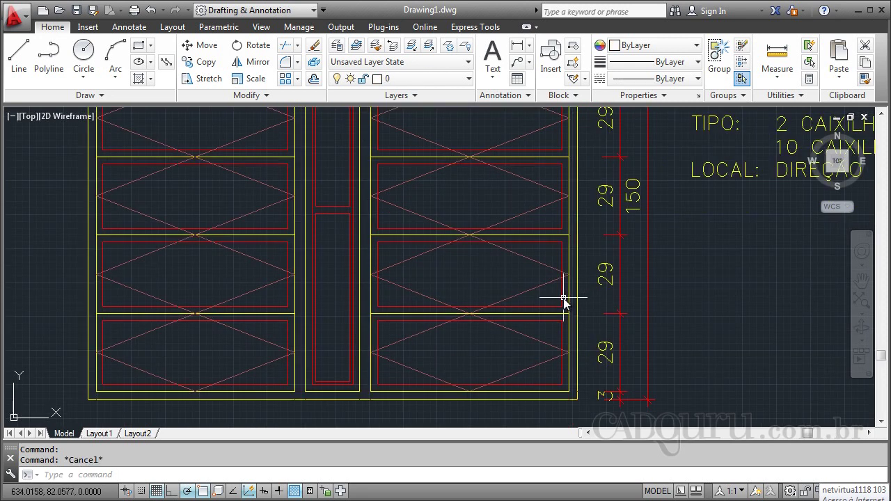
{"action": "left_click", "coordinate": [564, 300]}
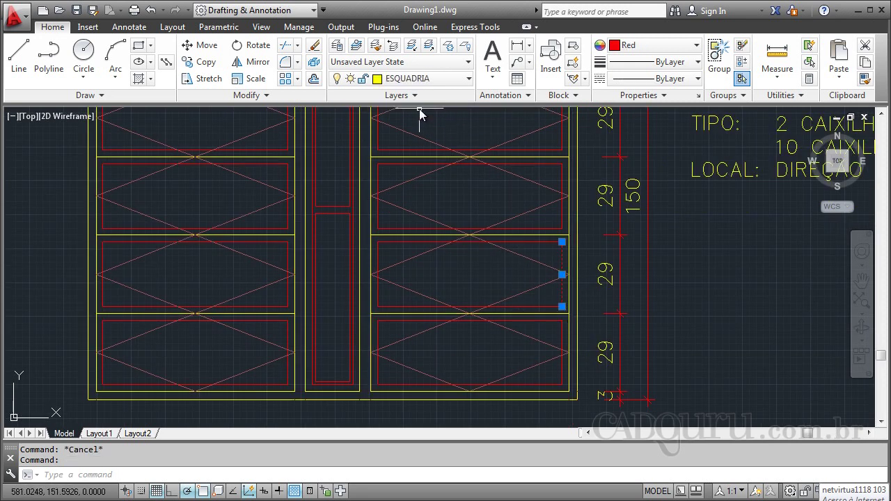
{"action": "key", "text": "Escape"}
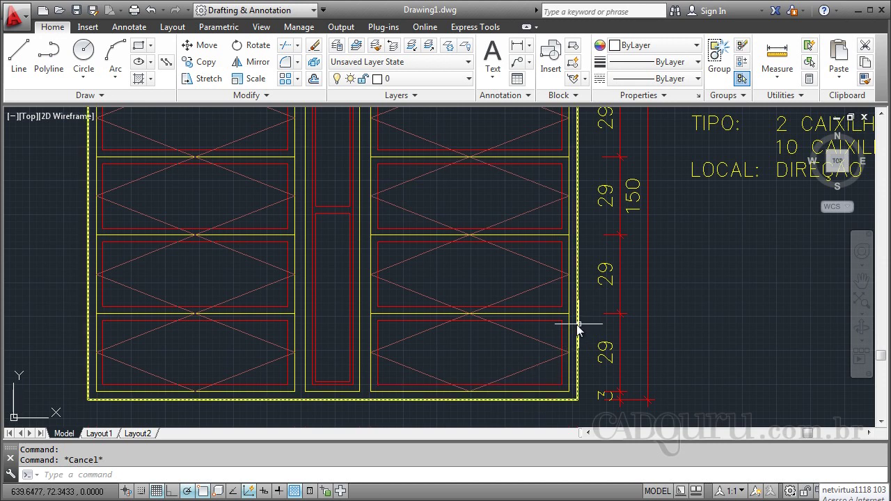
{"action": "left_click", "coordinate": [578, 324]}
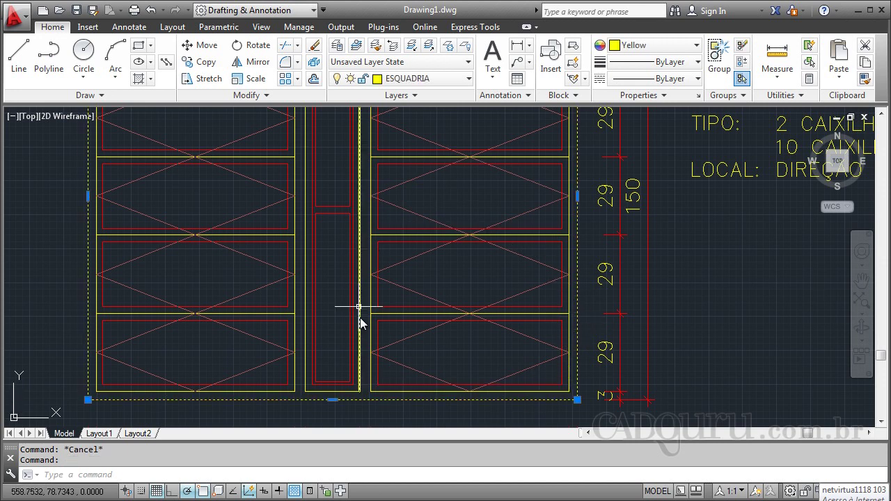
{"action": "key", "text": "Escape"}
{"action": "scroll", "coordinate": [522, 356], "scroll_direction": "down", "scroll_amount": 2}
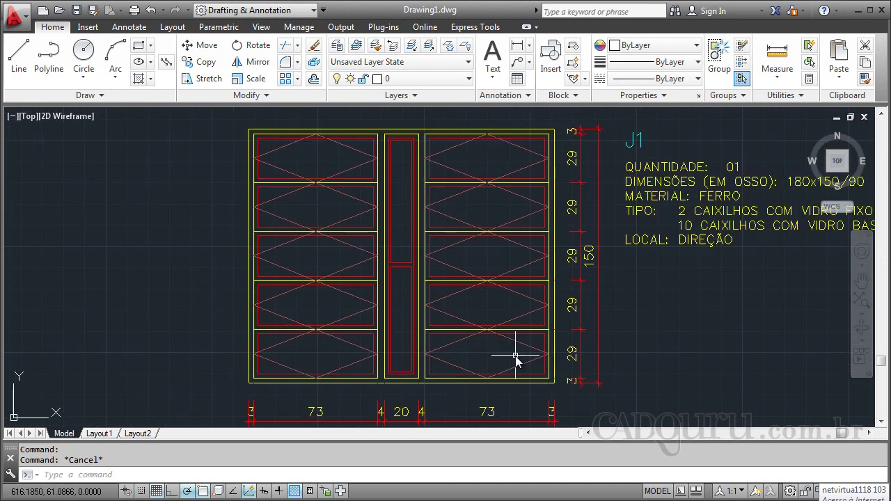